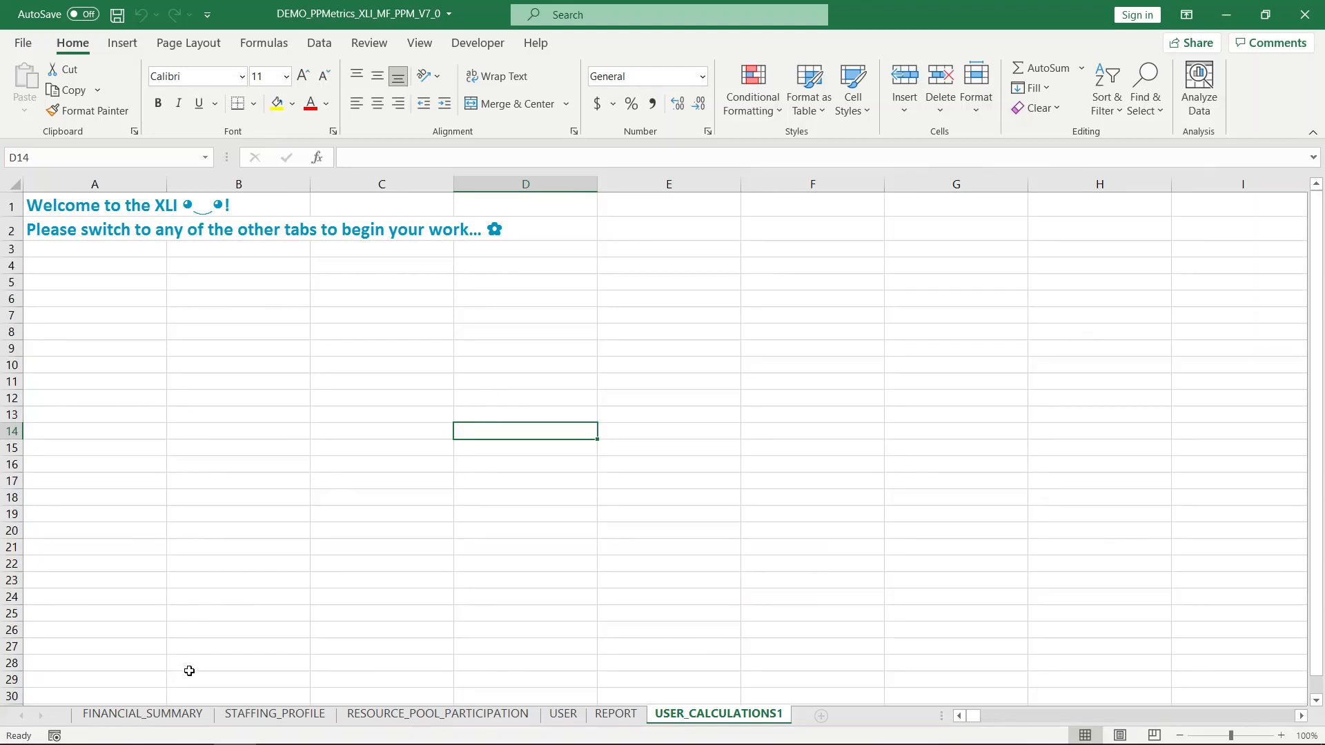
- On the RESOURCE_POOL_PARTICIPATION sheet, set the resource search's pool membership filter to STA 2
left_click(456, 714)
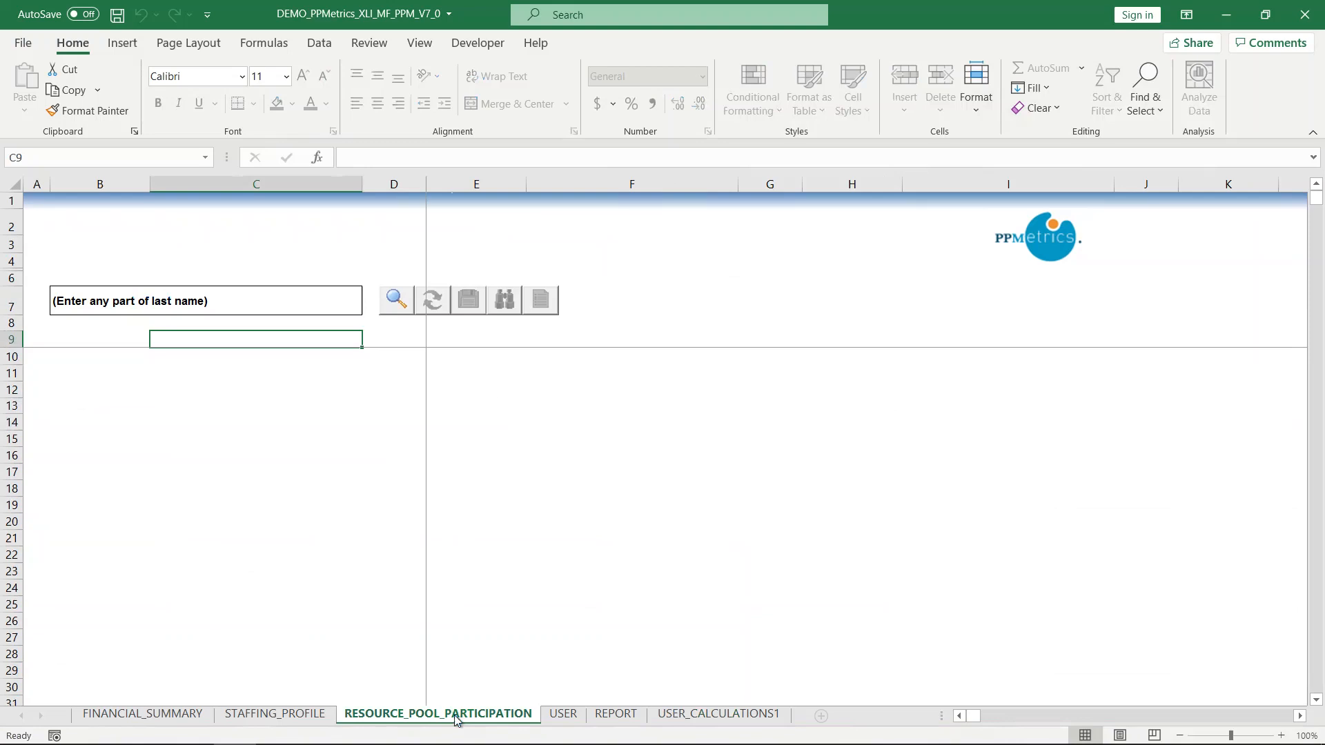
left_click(396, 300)
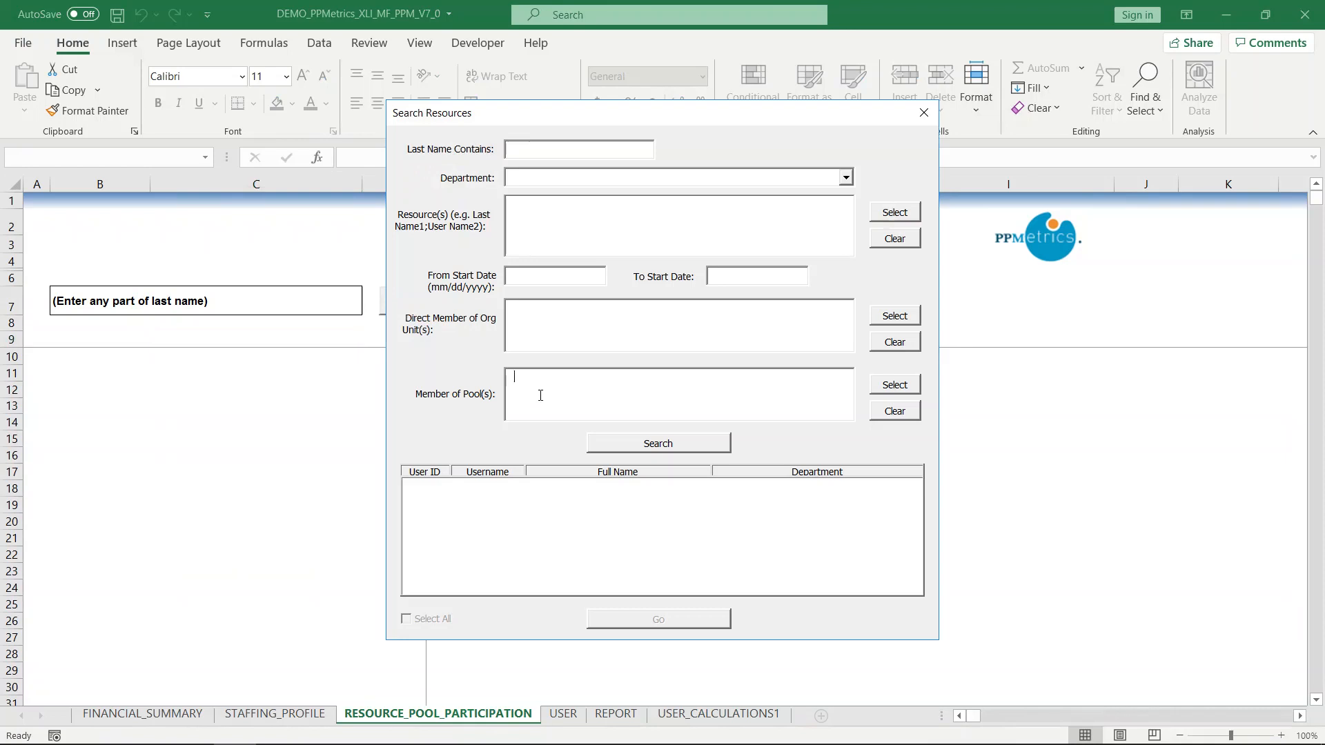
type("STA")
key("Tab")
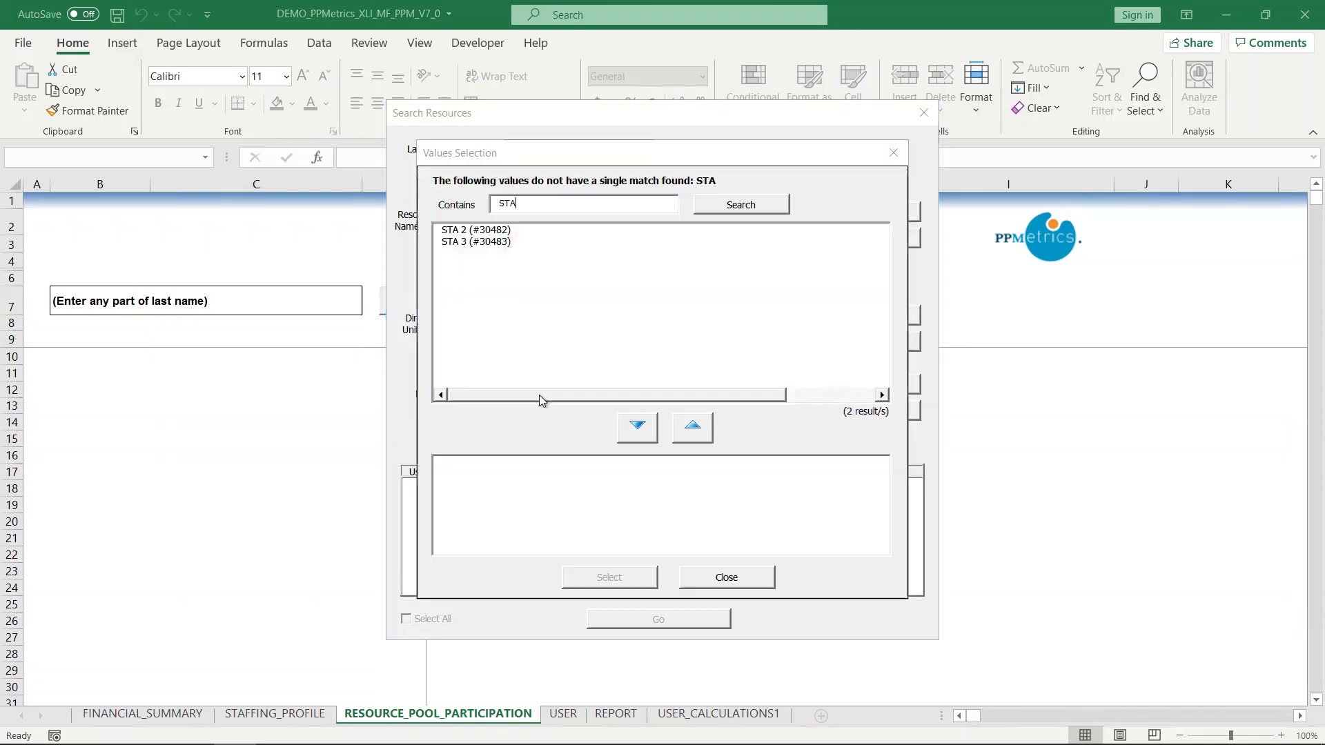
left_click(532, 234)
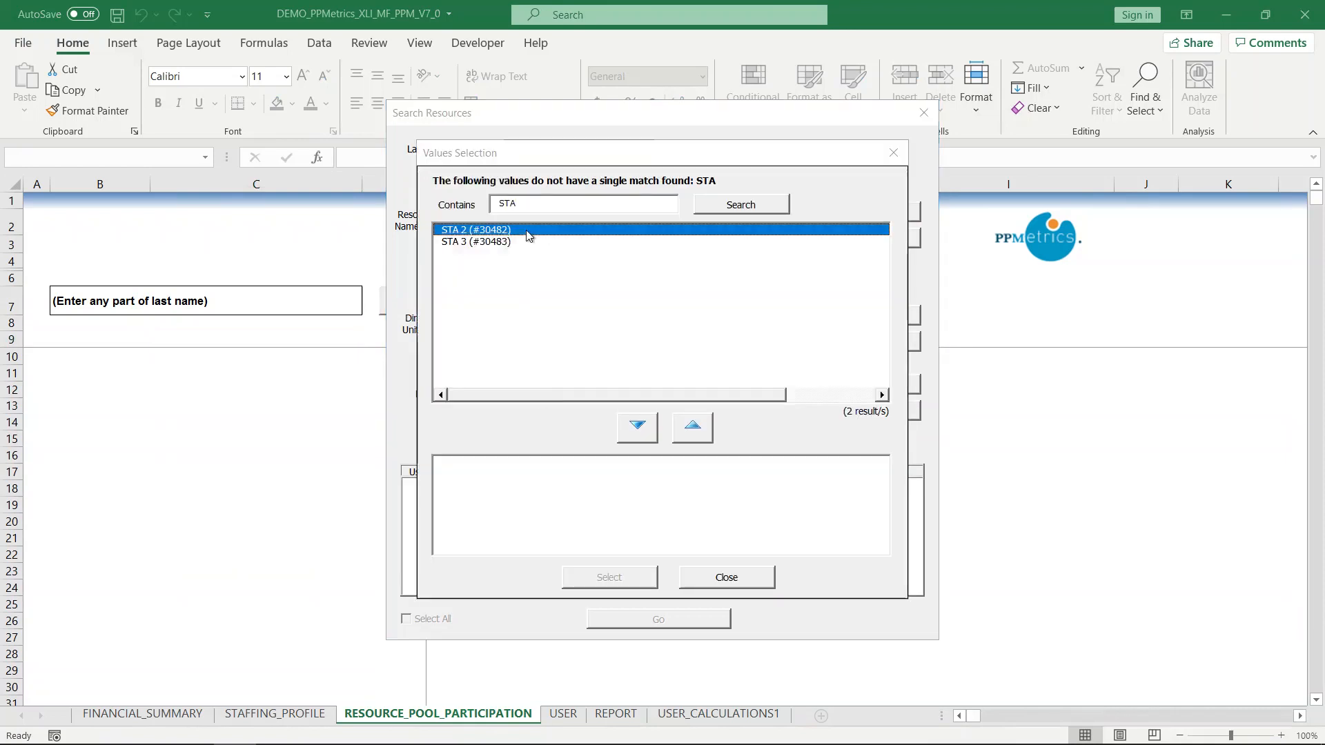
left_click(646, 423)
left_click(626, 576)
- Run the resource search and load all the matching resources into the sheet
left_click(665, 447)
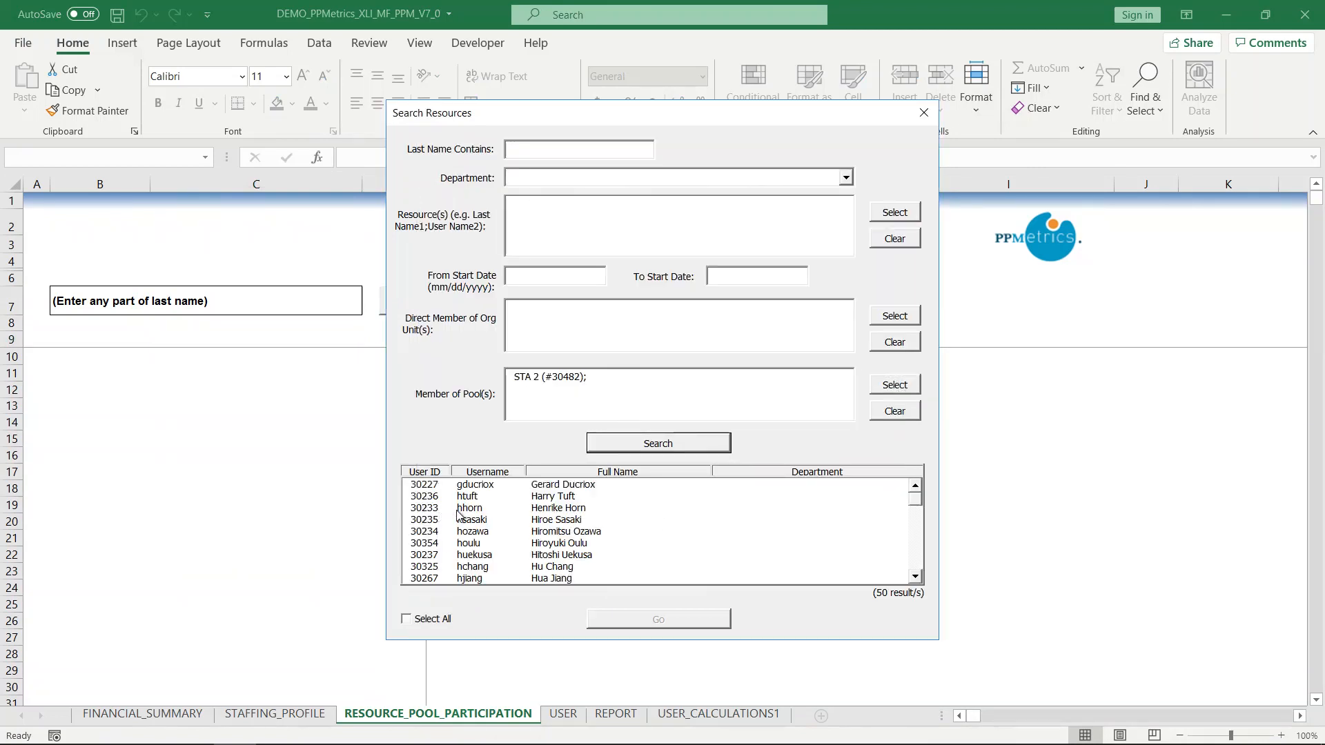
left_click(410, 621)
left_click(632, 621)
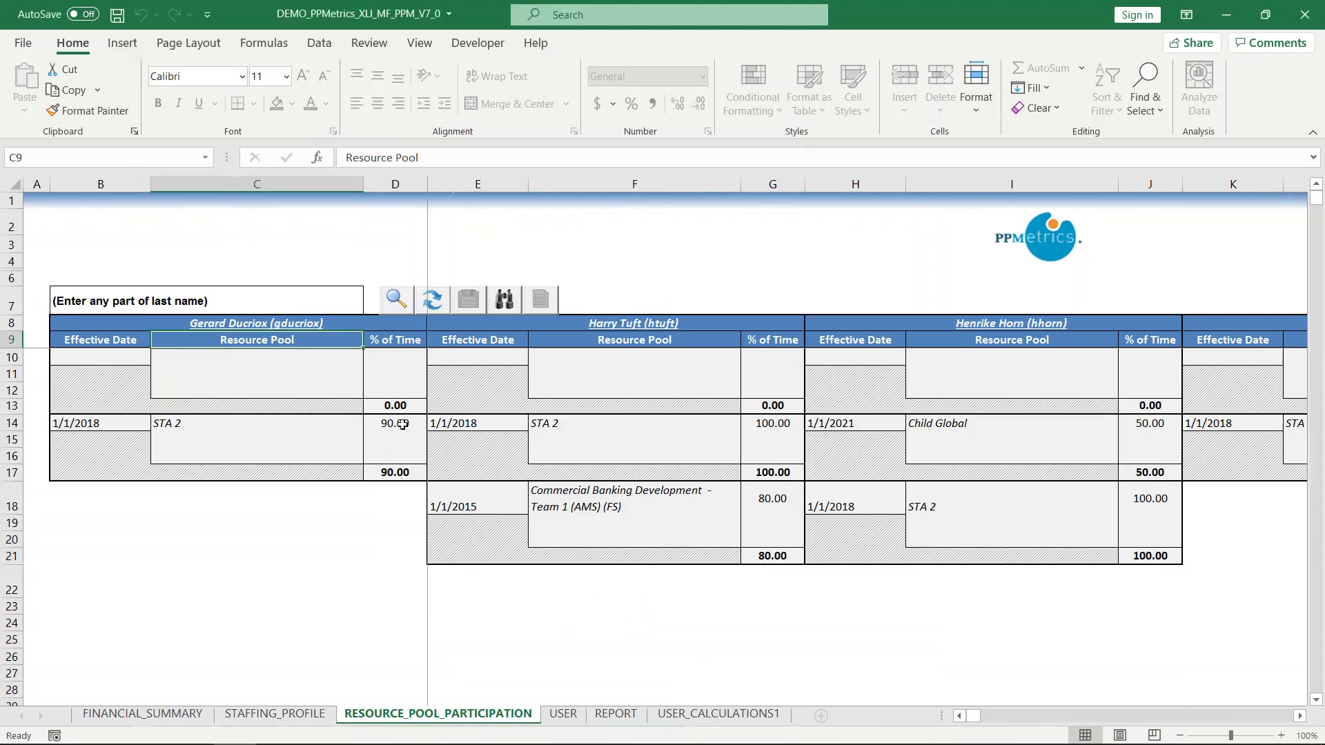
- Set the first resource's STA 2 time to 80 percent and change the third resource's Child Global pool to M&A - Application Development
left_click(402, 425)
type("80")
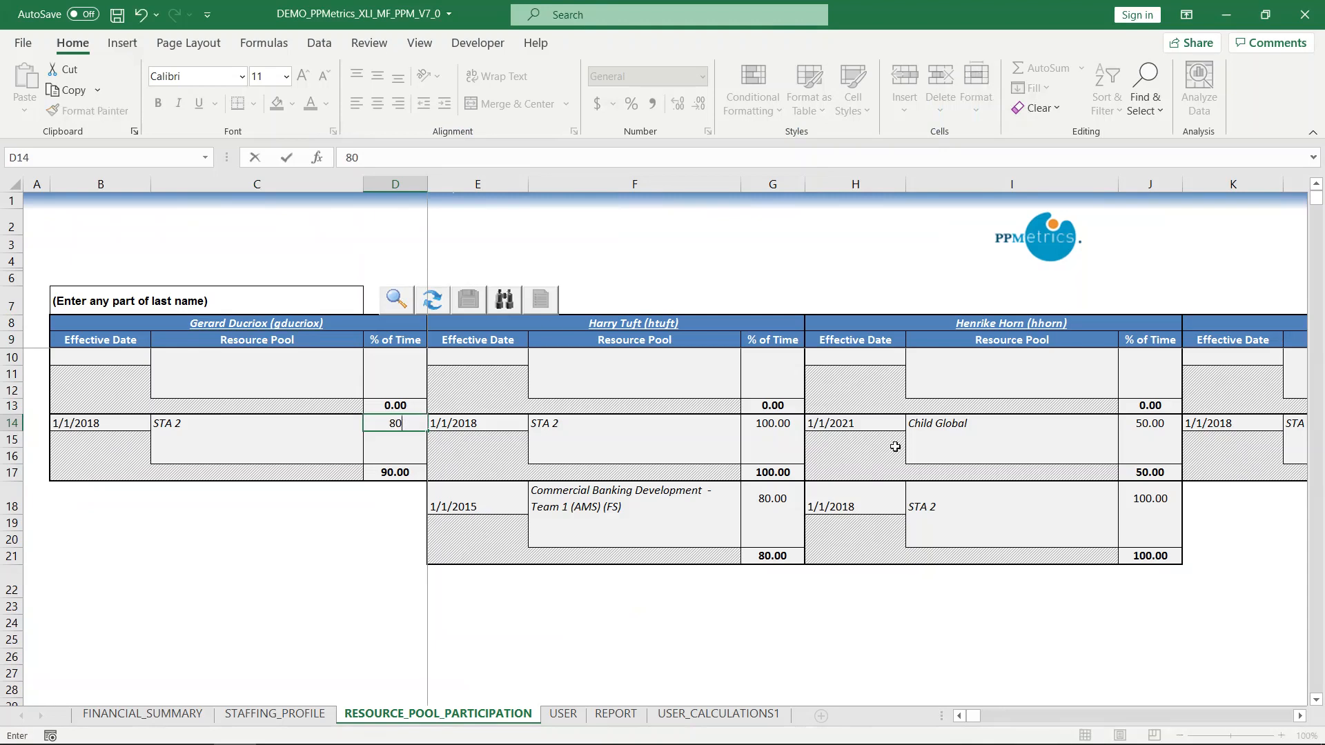
left_click(1016, 429)
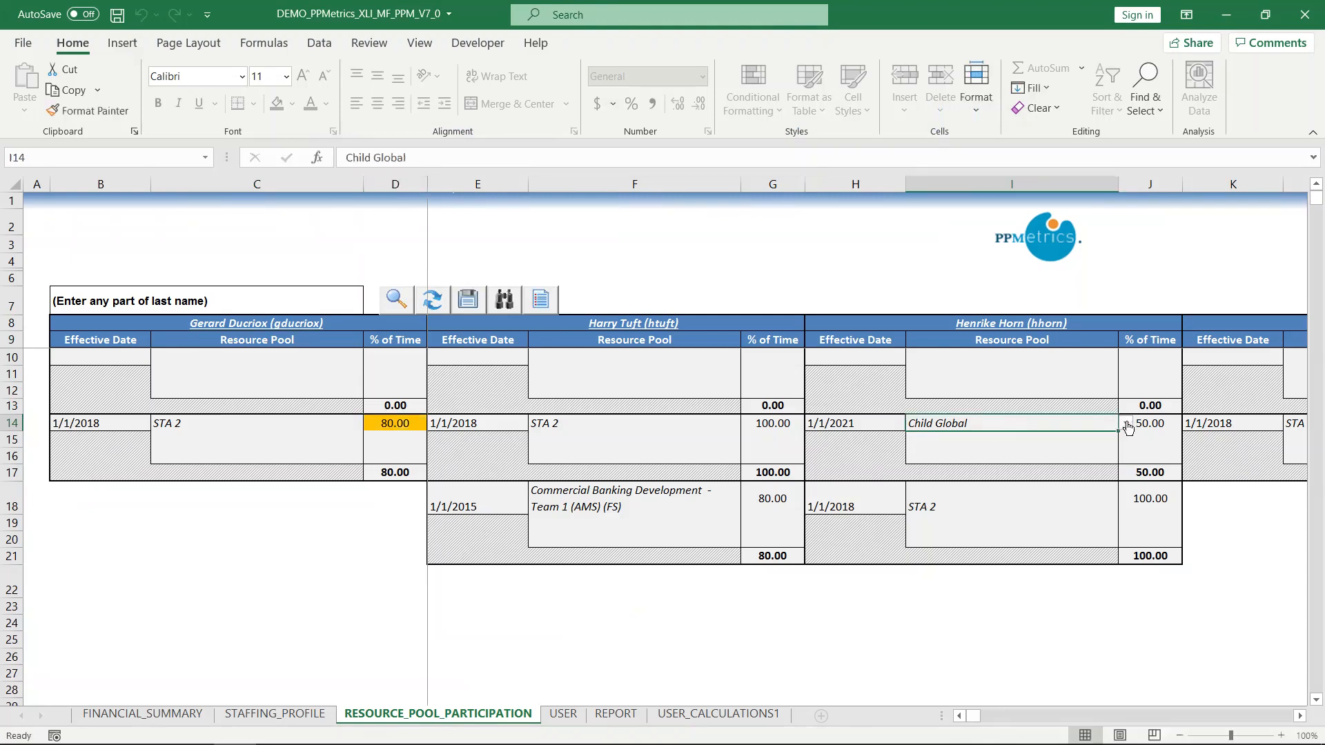
left_click(1126, 424)
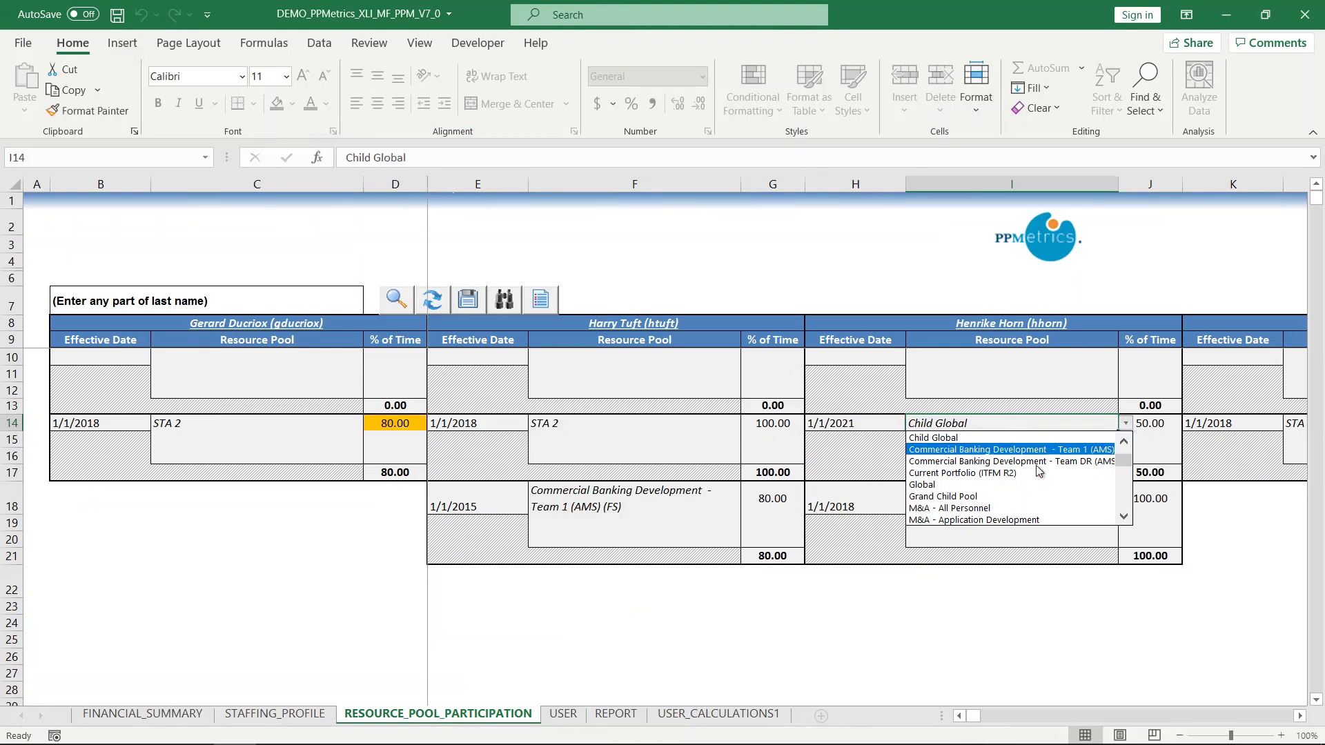
left_click(1008, 519)
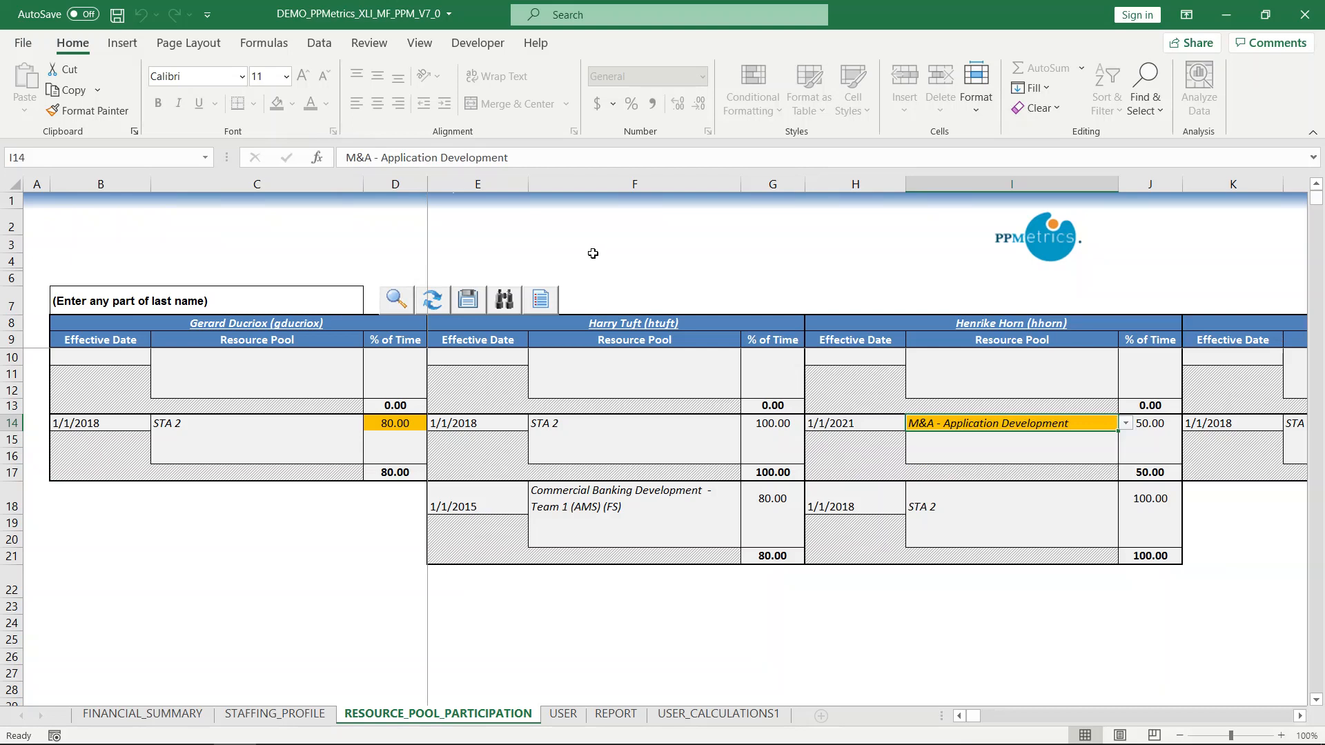
- Bulk-replace the existing STA 2 pool memberships with STA 3 and save the updates to PPM
left_click(504, 302)
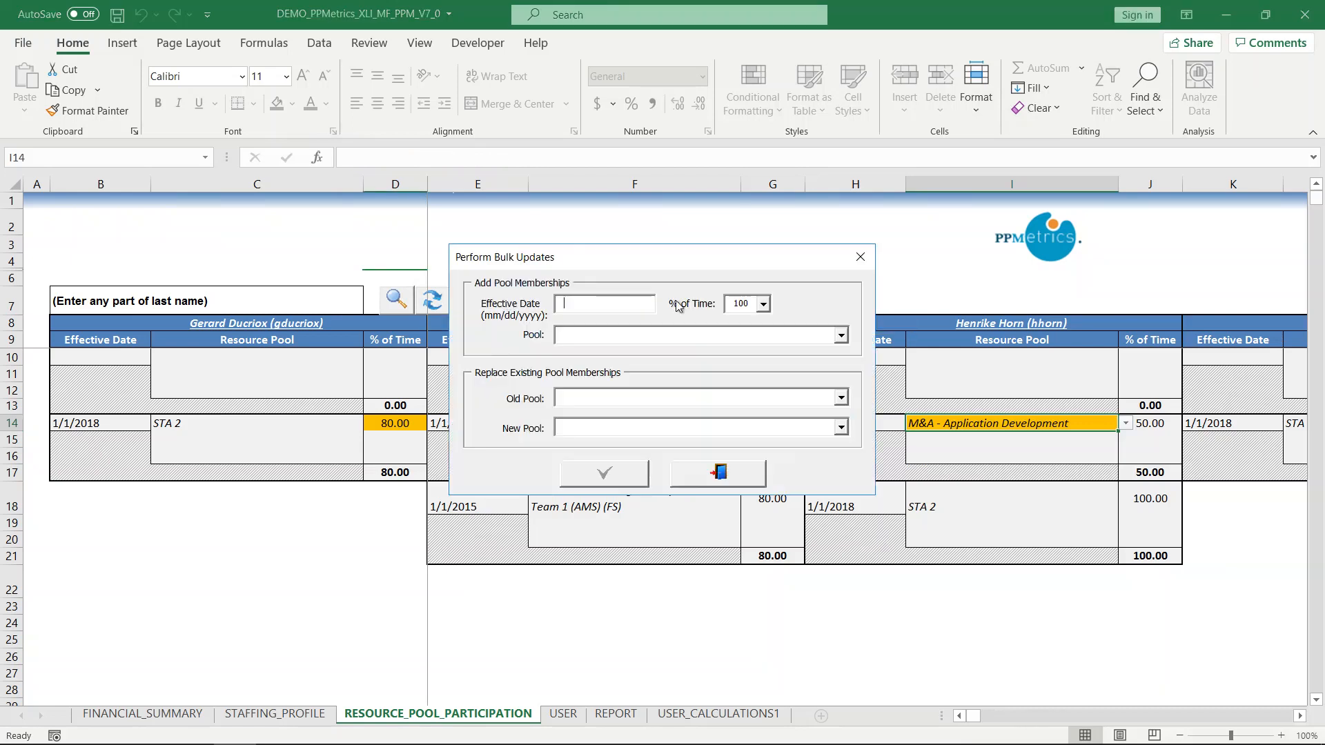
left_click(667, 403)
type("STA 2")
type("STA 3")
left_click(595, 481)
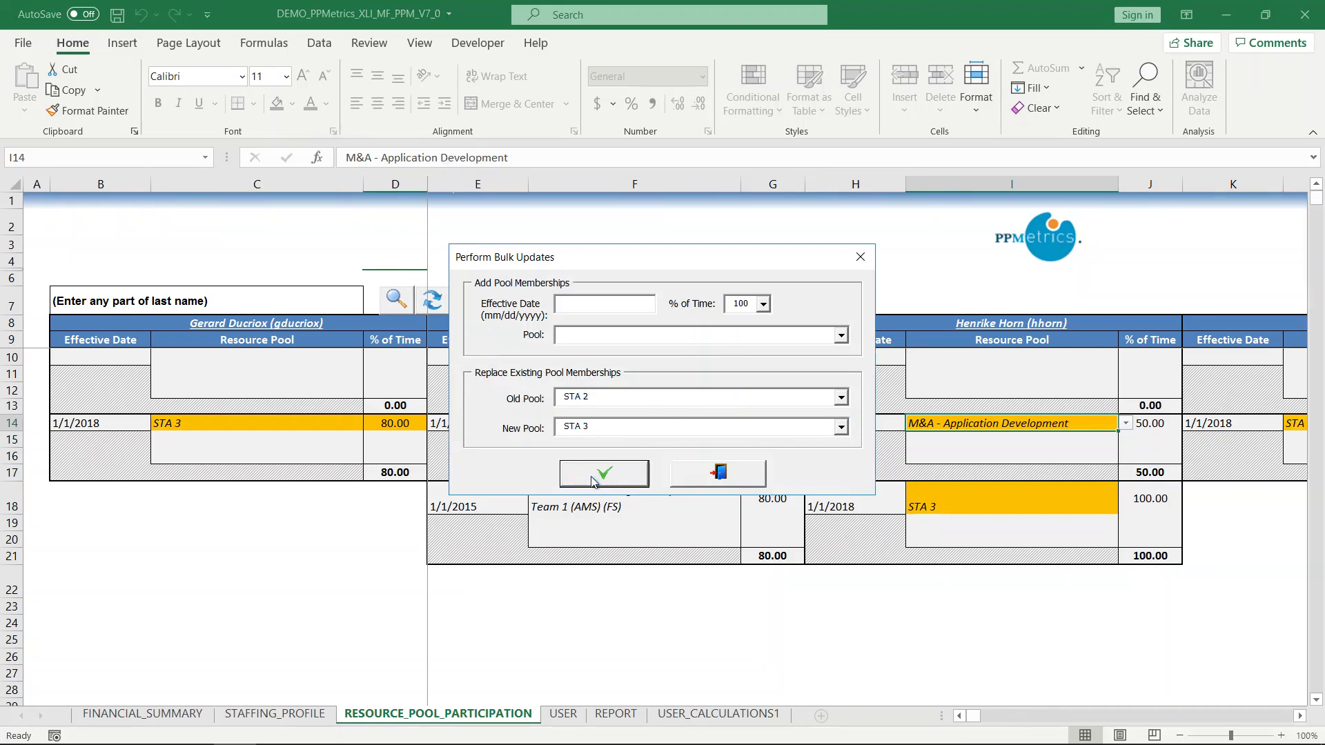
left_click(735, 476)
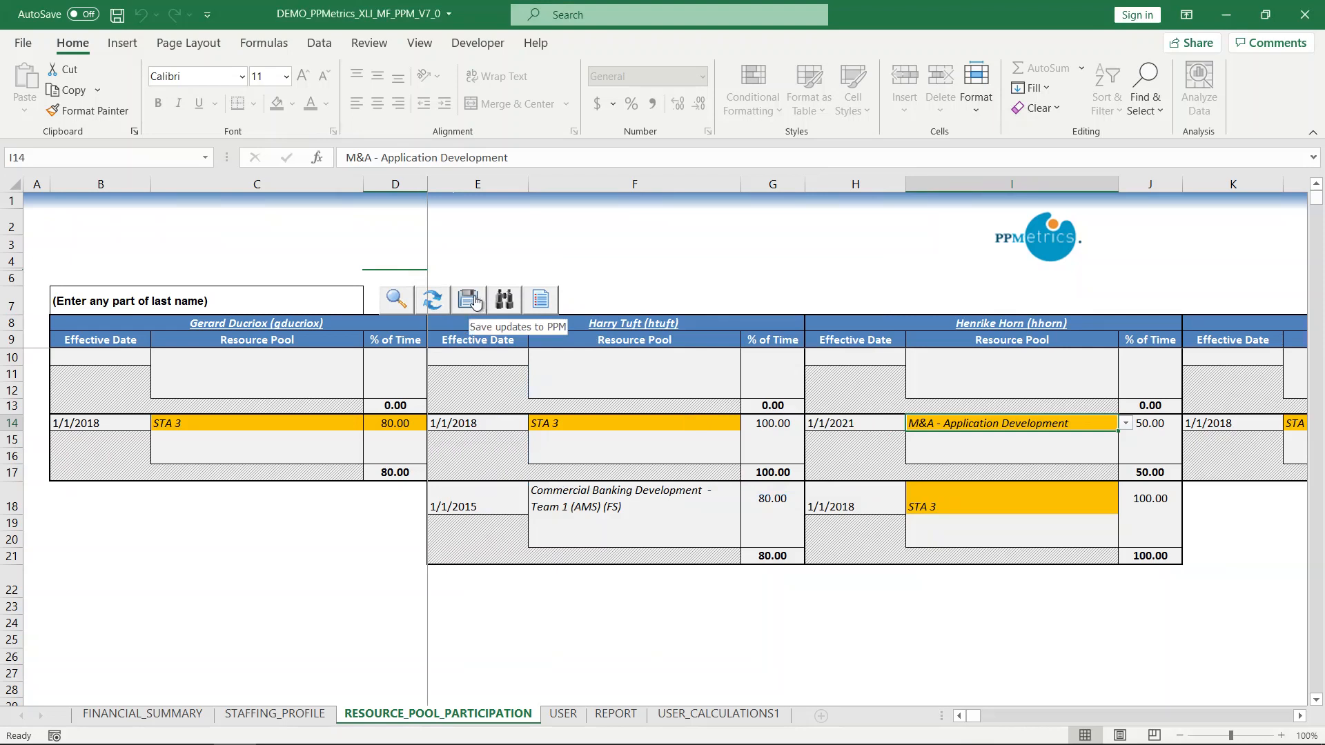
left_click(474, 301)
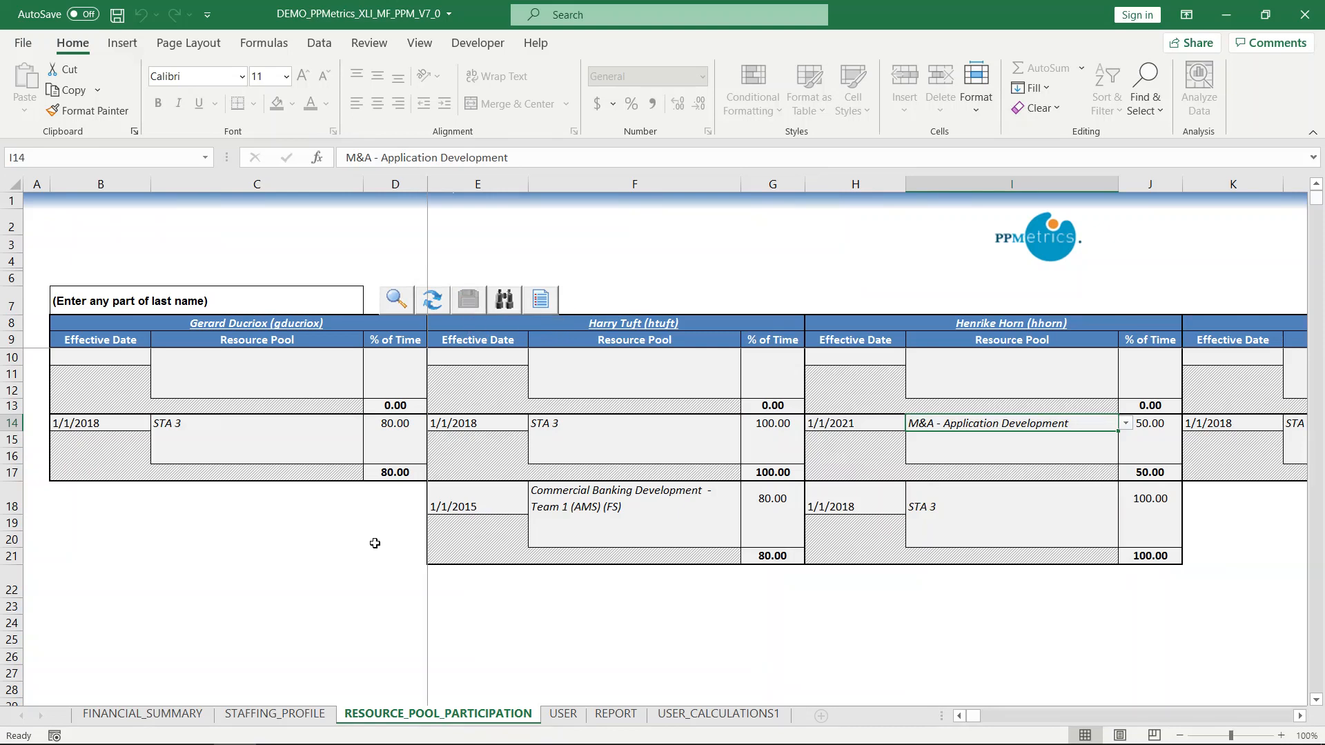
- On the STAFFING_PROFILE sheet, search for project staffing profiles containing requests to the Global pool in all statuses
left_click(306, 715)
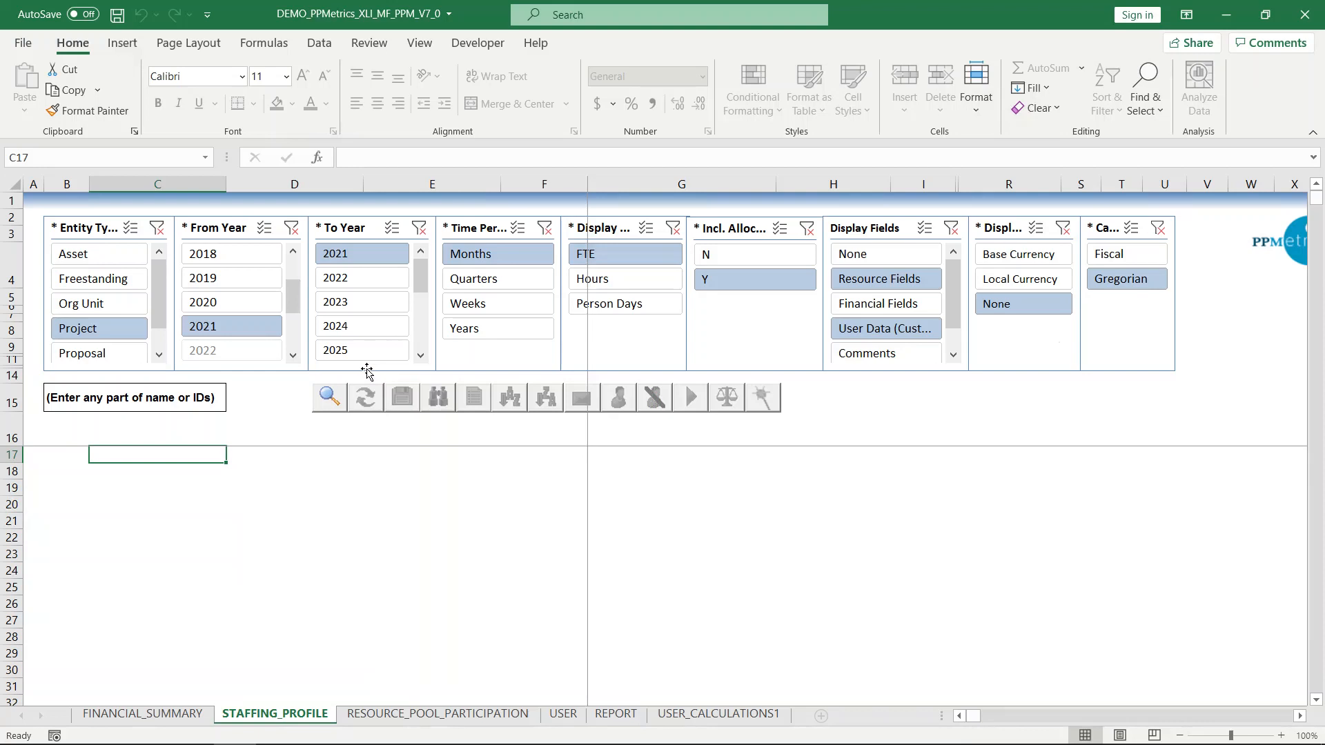
left_click(328, 398)
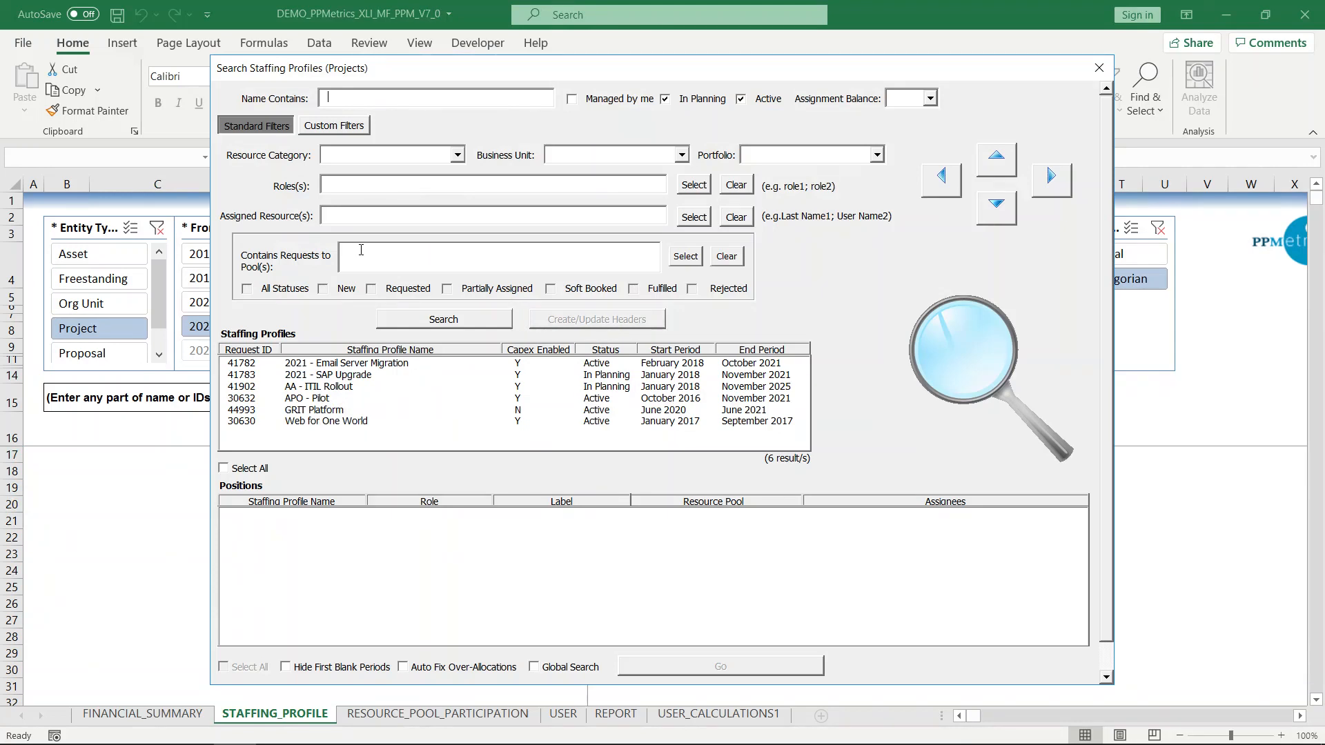
type("glob")
key("Tab")
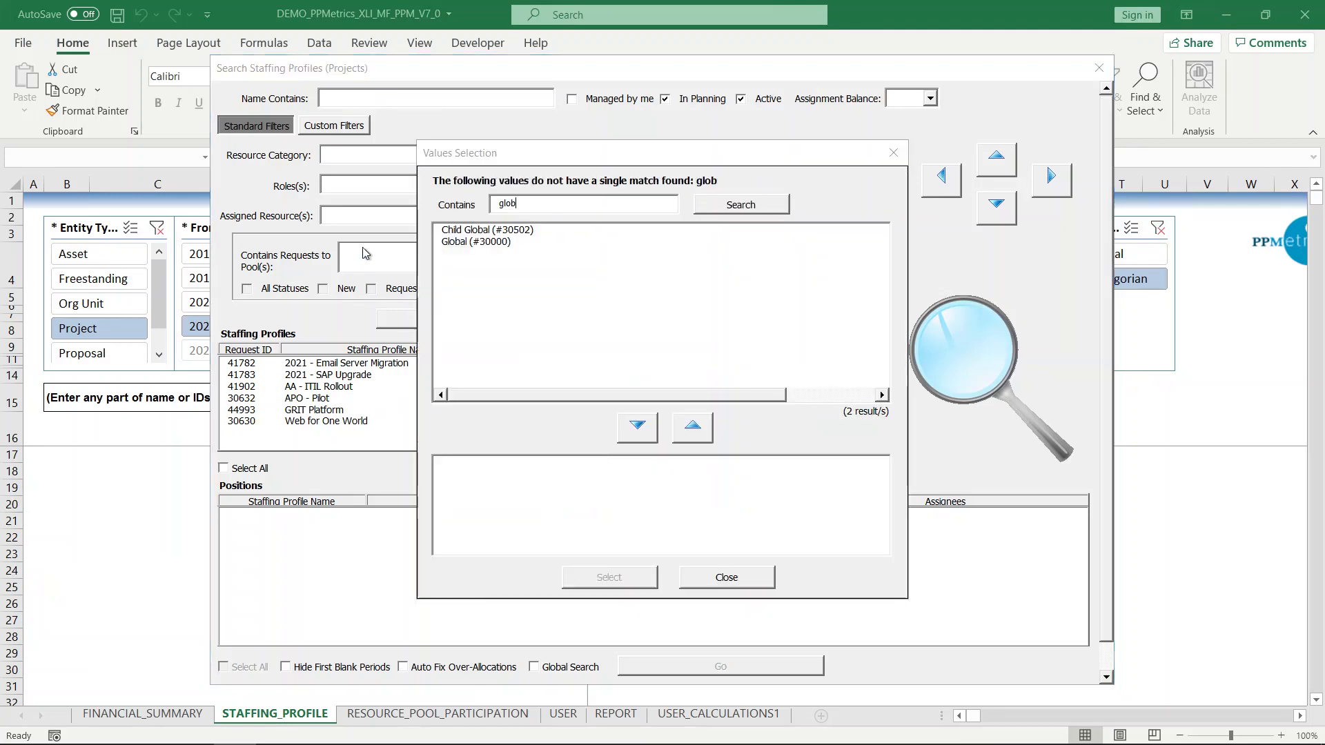
left_click(498, 244)
left_click(636, 426)
left_click(616, 578)
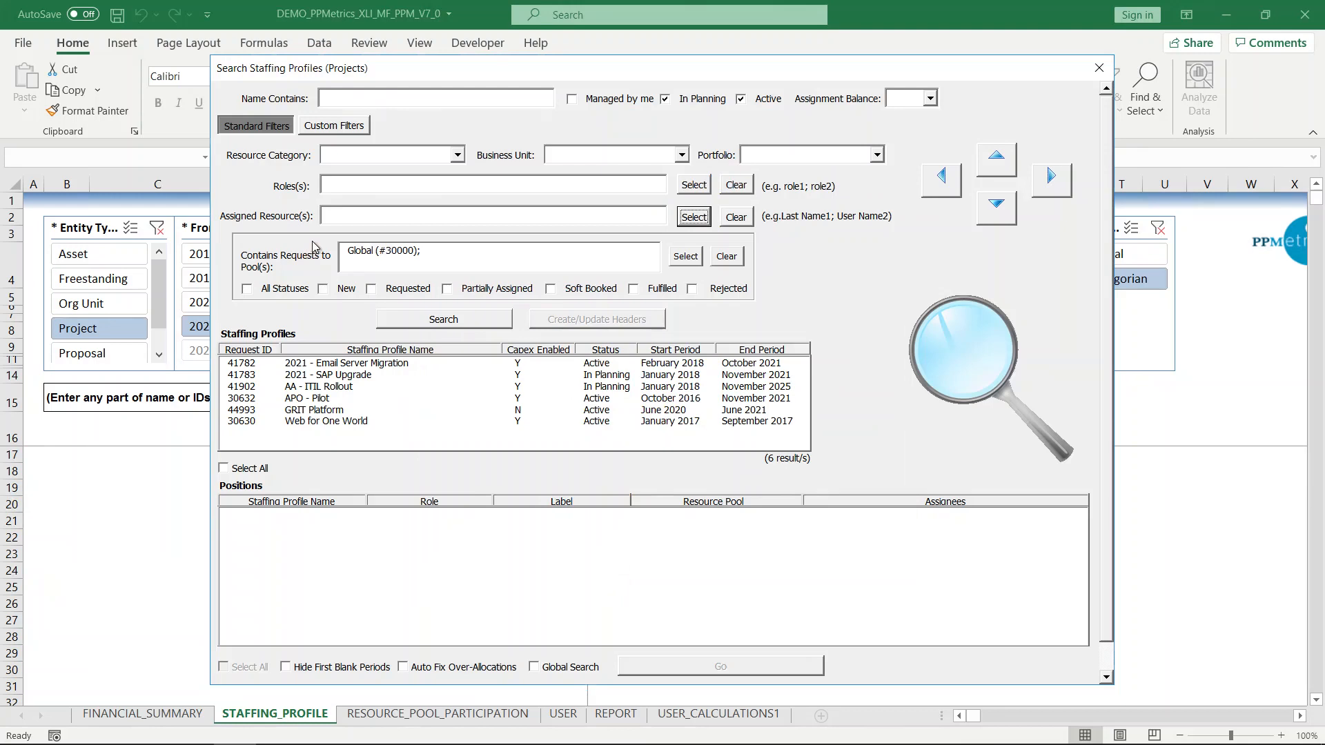
left_click(247, 289)
left_click(467, 319)
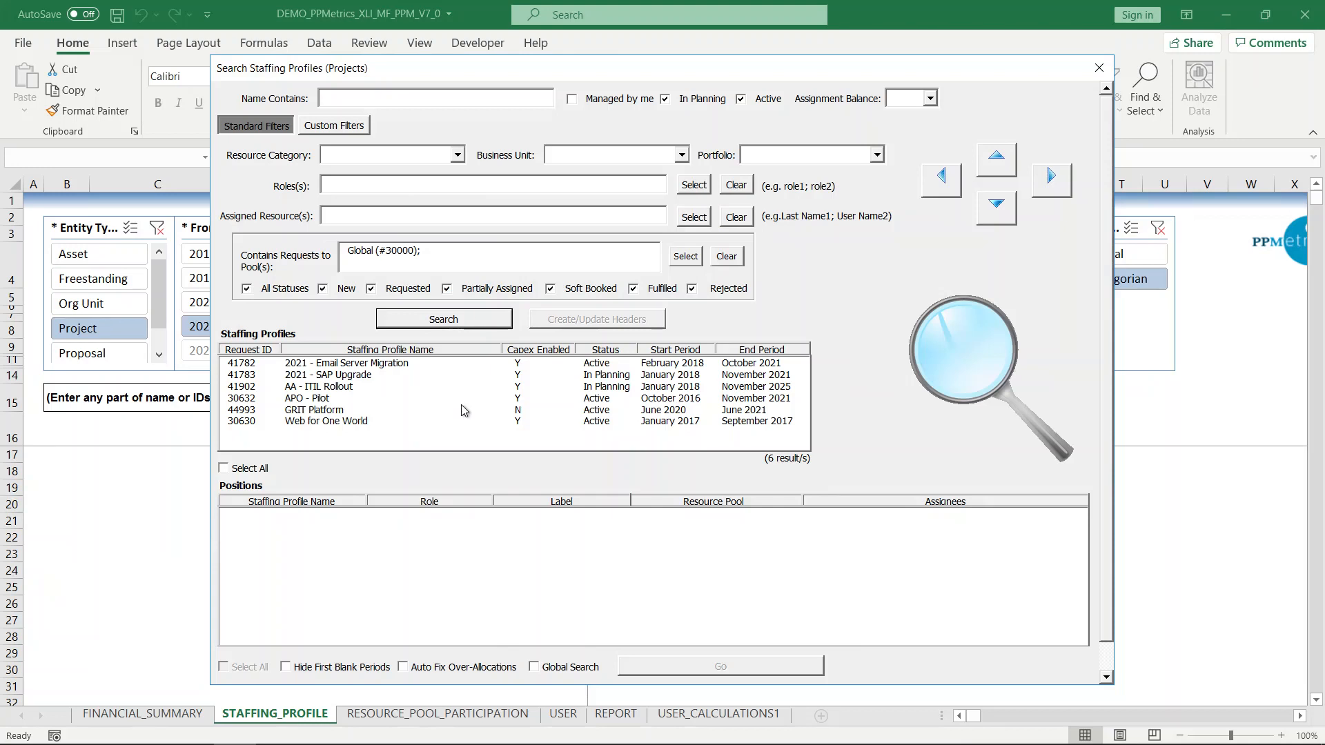
- Review the positions of AA - ITIL Rollout, then of the range from AA - ITIL Rollout through GRIT Platform
left_click(363, 364)
left_click(369, 387)
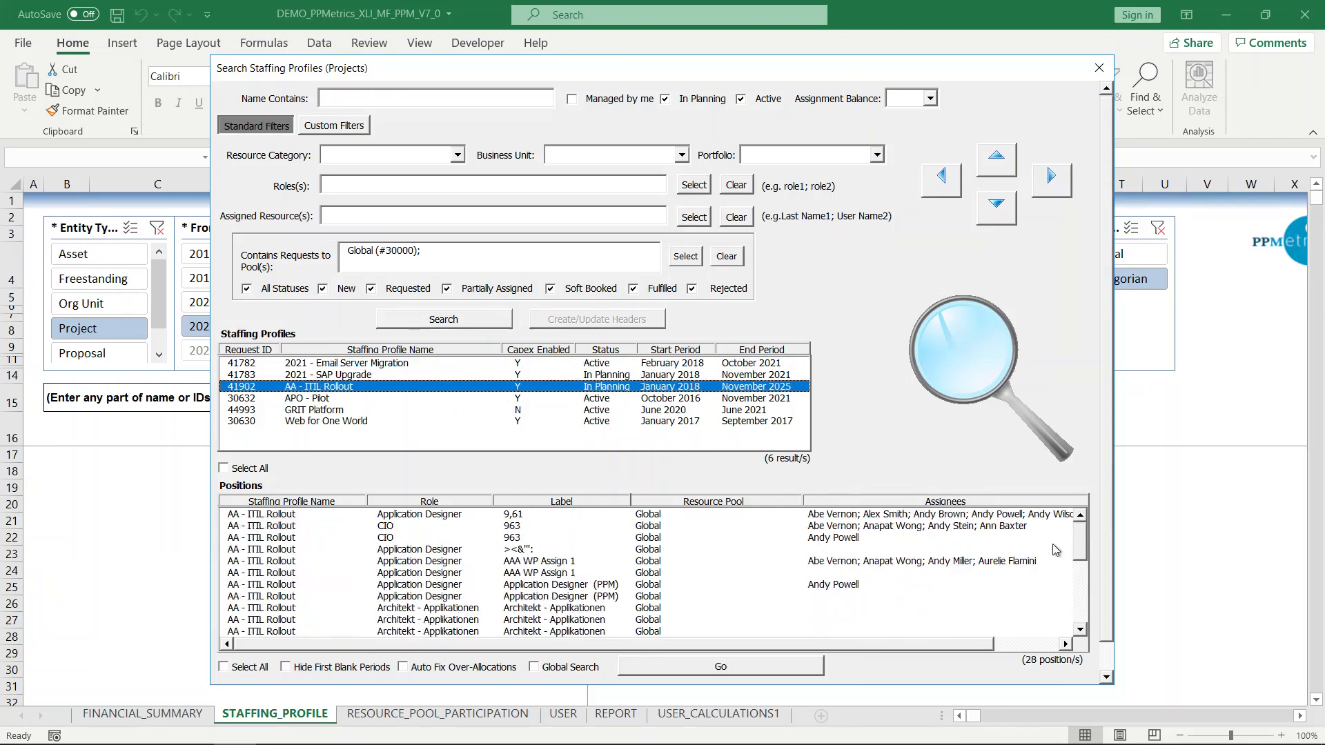
left_click_drag(1084, 540, 1082, 590)
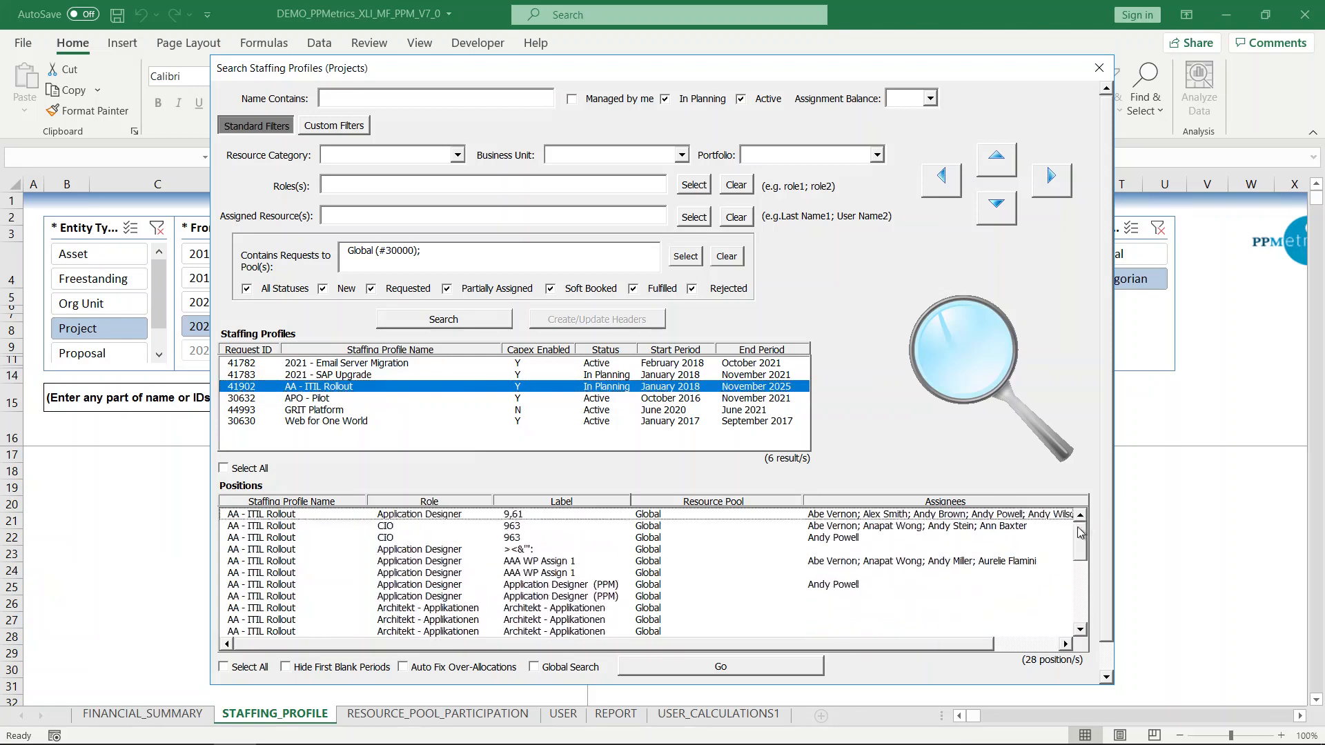
left_click(329, 410, "shift")
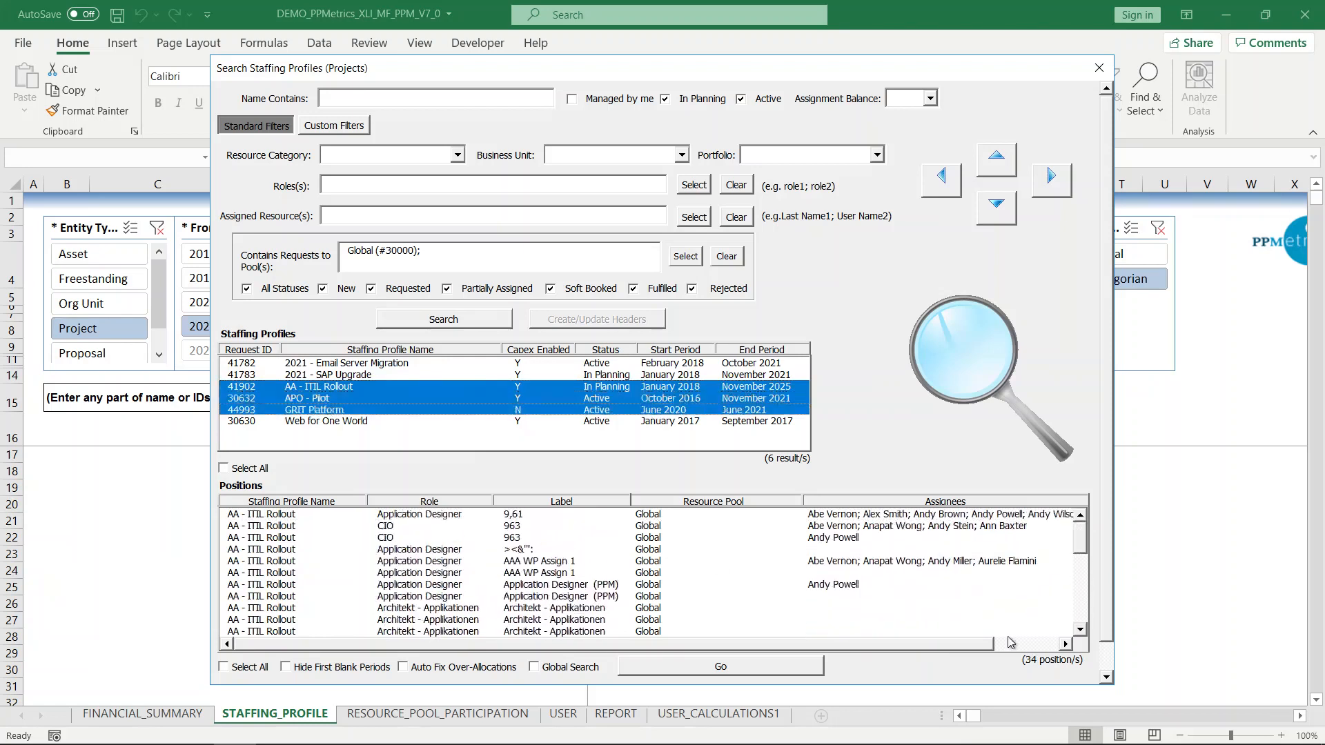
mouse_move(1088, 550)
left_mouse_down()
mouse_move(1082, 623)
mouse_move(1086, 526)
left_mouse_up()
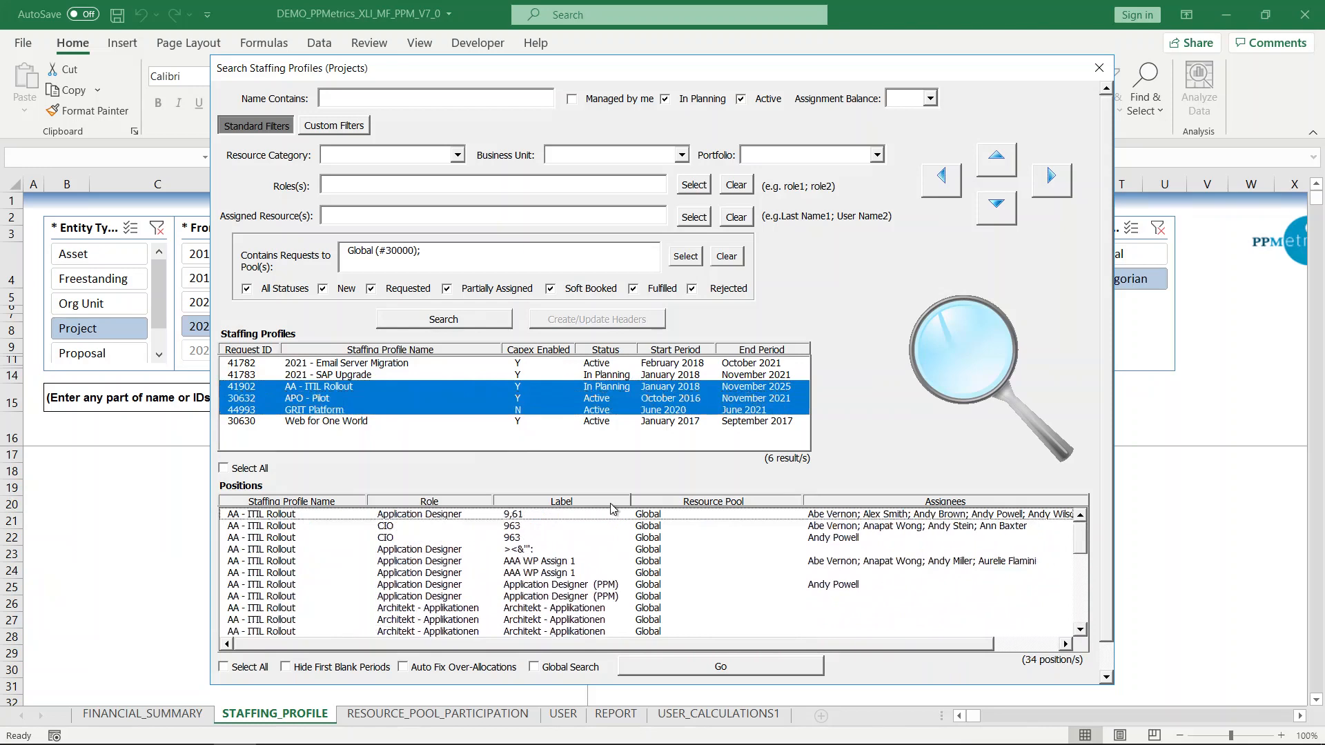
- Load all positions of the 2021 - Email Server Migration staffing profile into the sheet
left_click(395, 366)
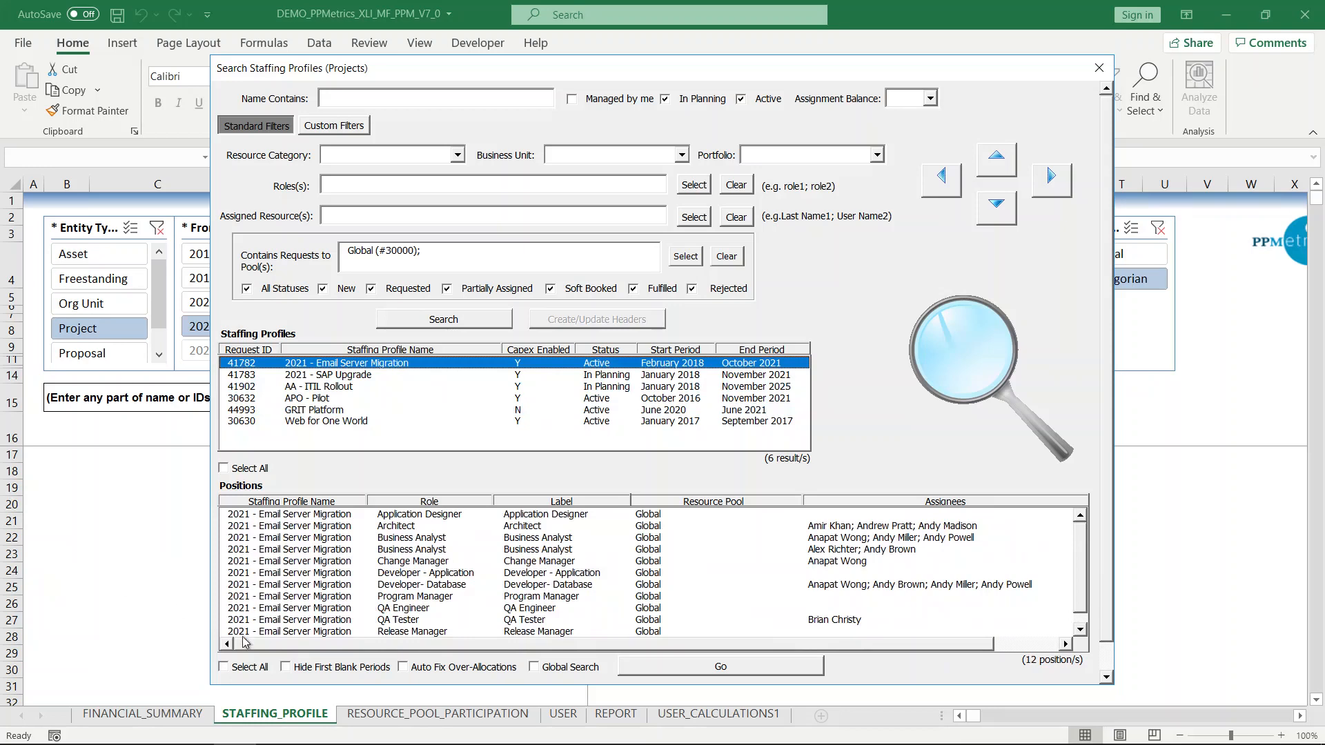
left_click(227, 667)
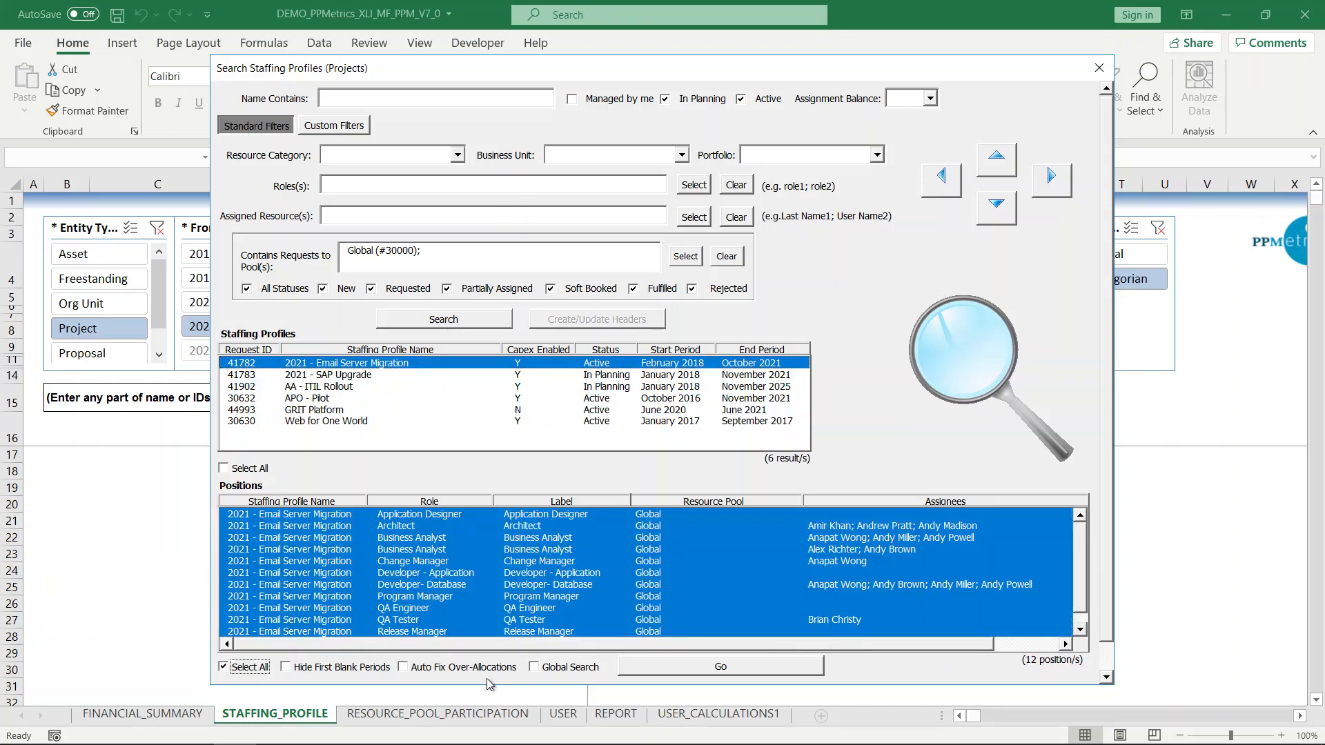
left_click(692, 667)
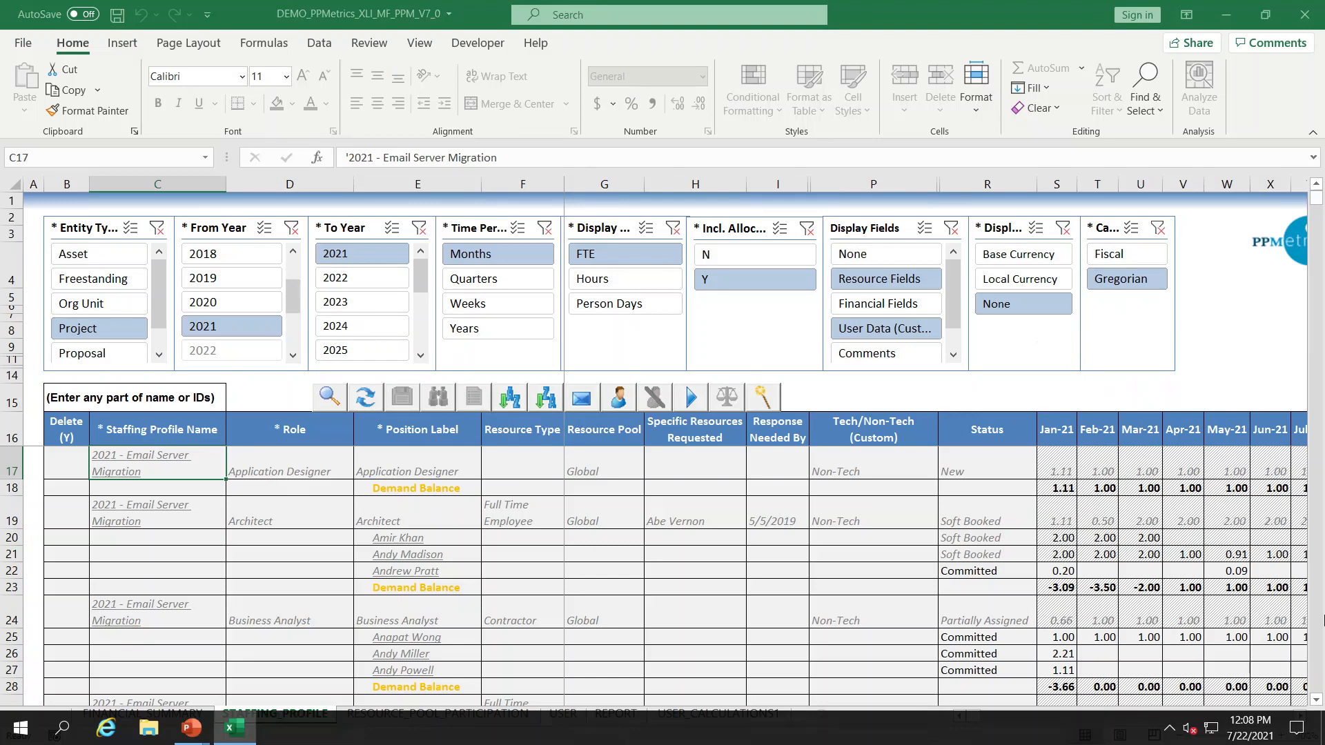
- Allocate 1 FTE per month from Mar-21 to Jul-21 to the second assignee of the full-time Business Analyst position
left_click(1300, 716)
left_click(1300, 716)
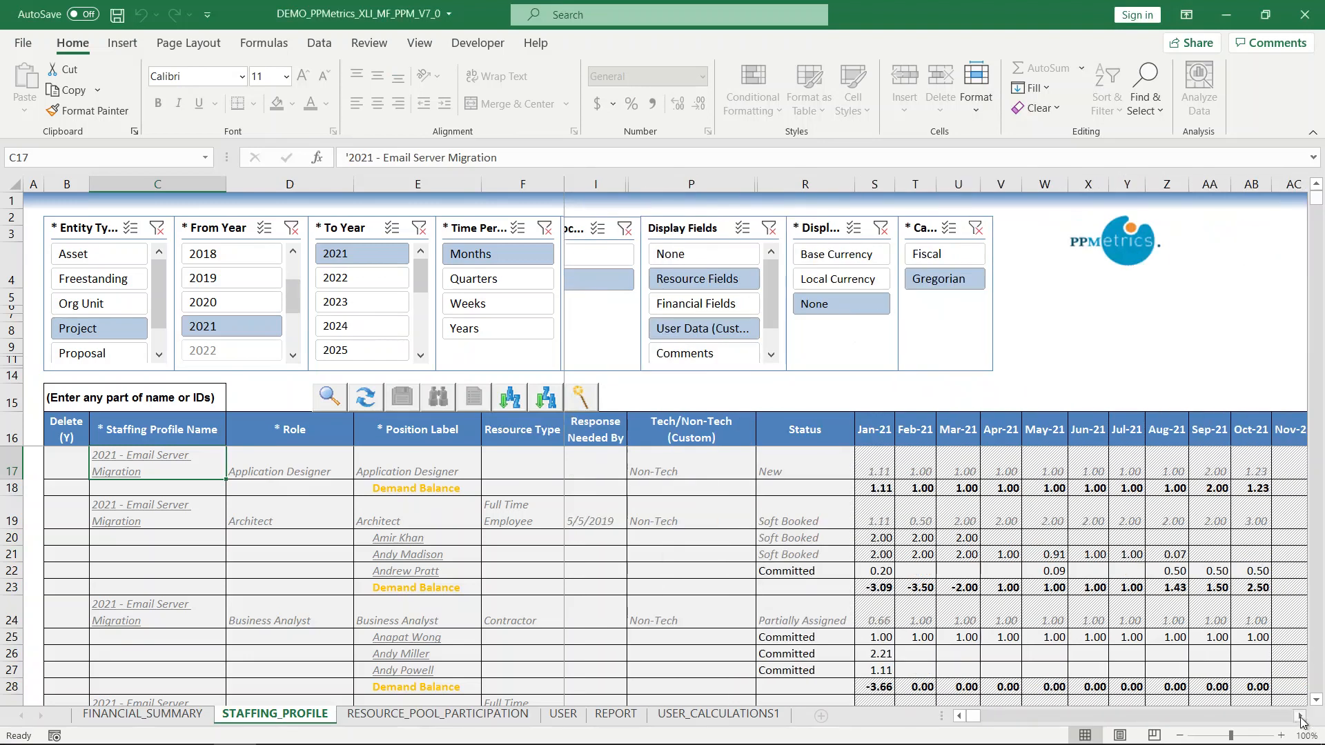
left_click(1316, 699)
left_click(1317, 699)
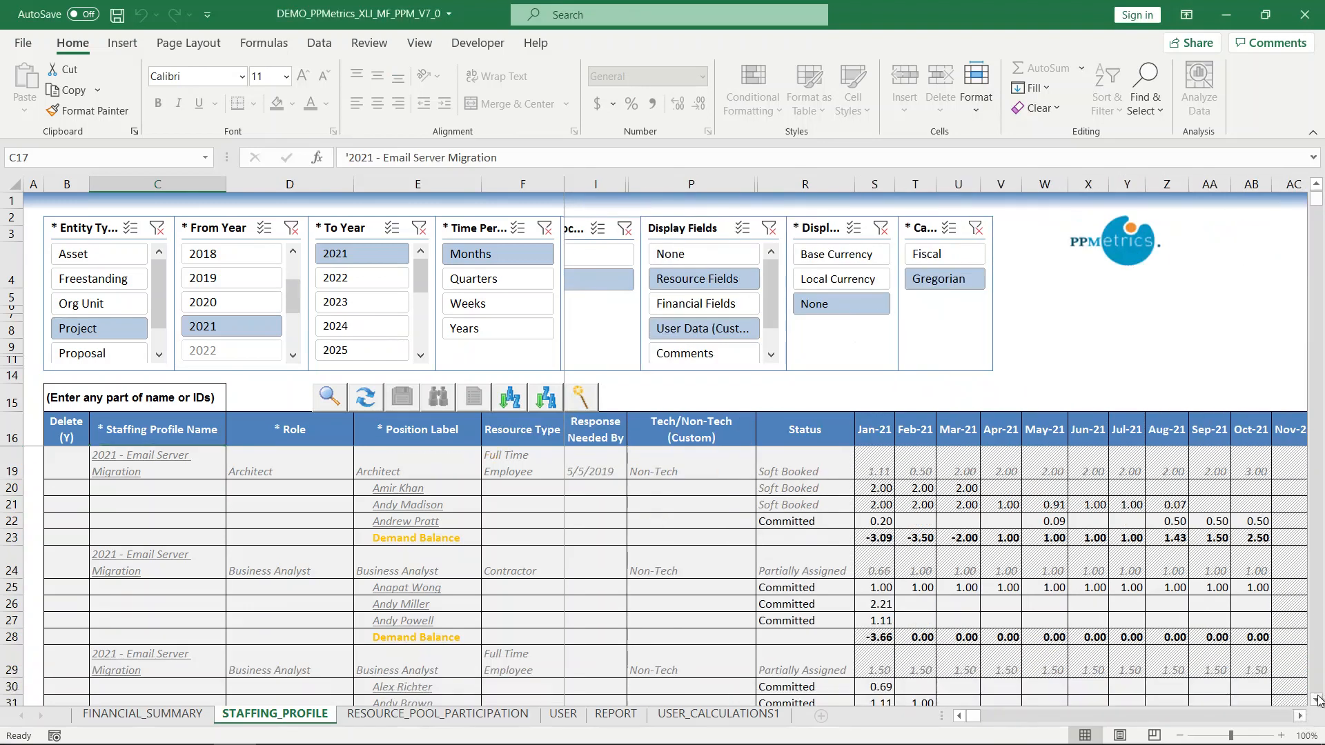
left_click(1317, 698)
left_click(1317, 699)
left_click(1316, 699)
left_click(1317, 699)
left_click(1317, 699)
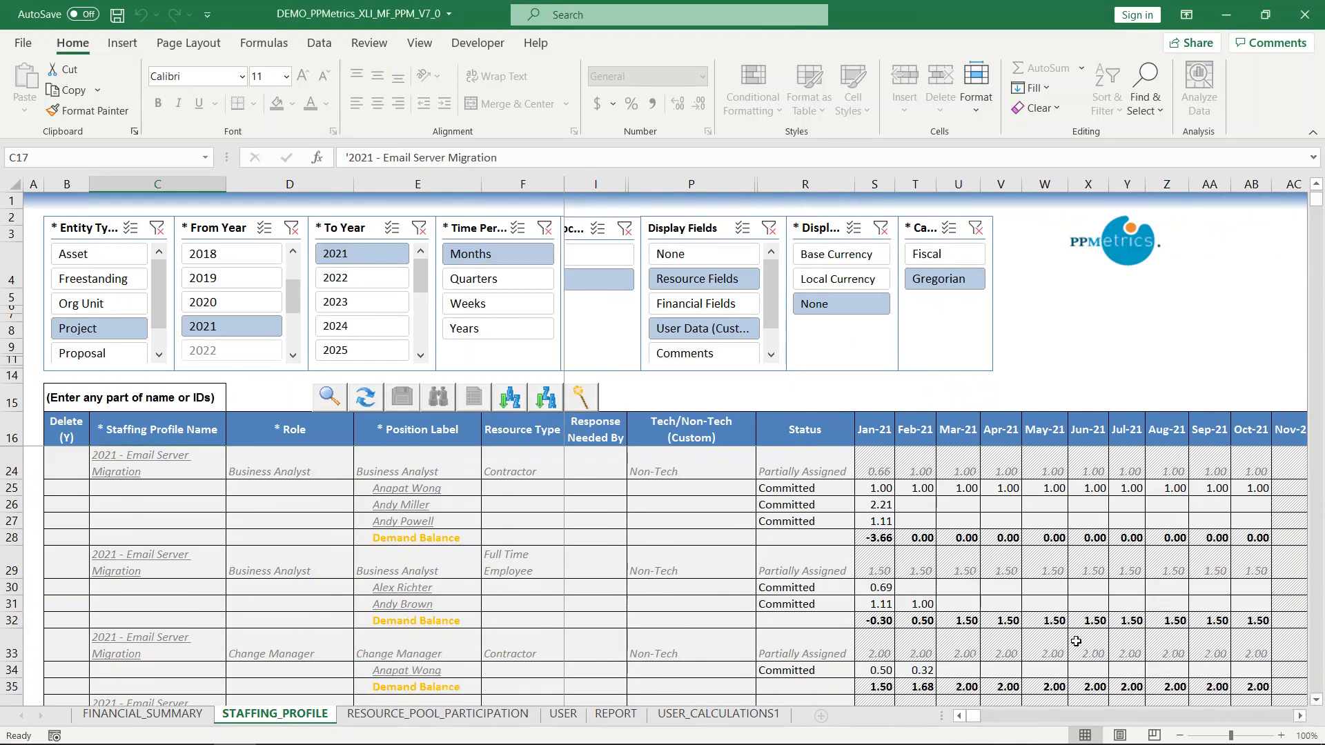
left_click(969, 604)
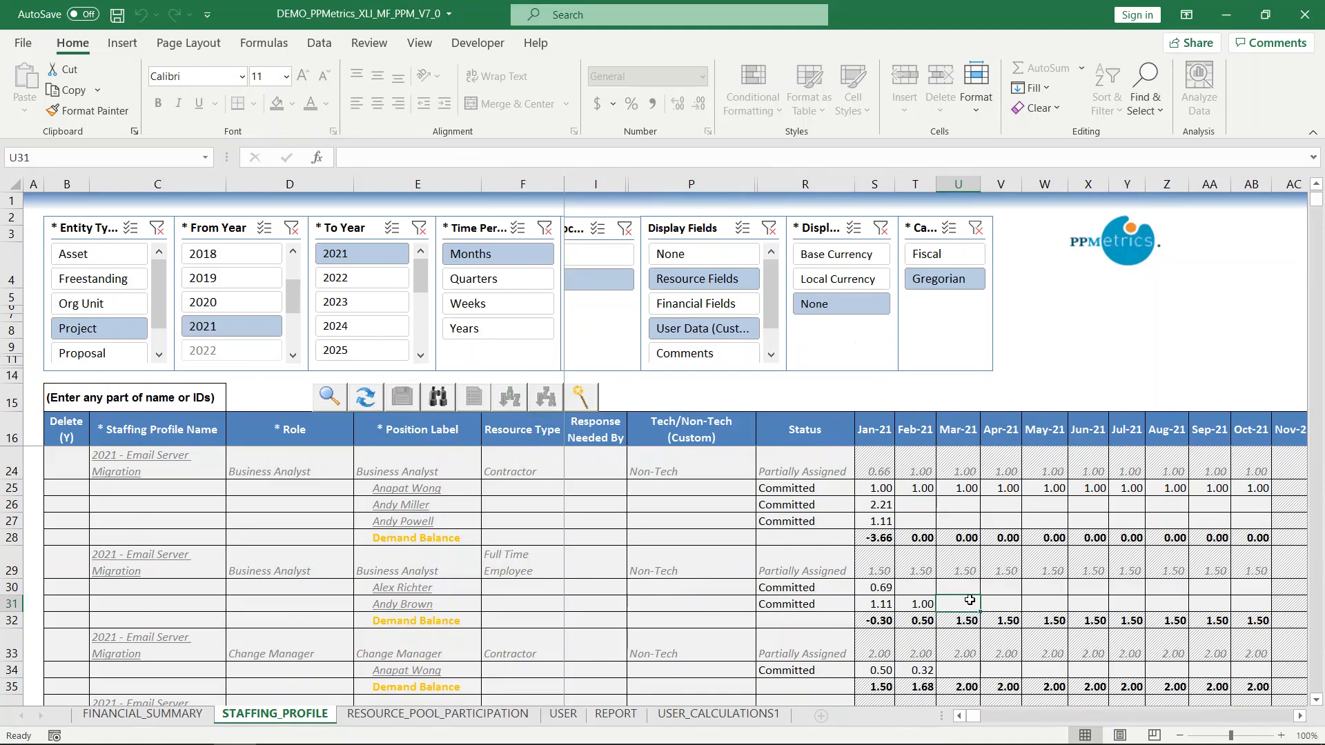
type("1")
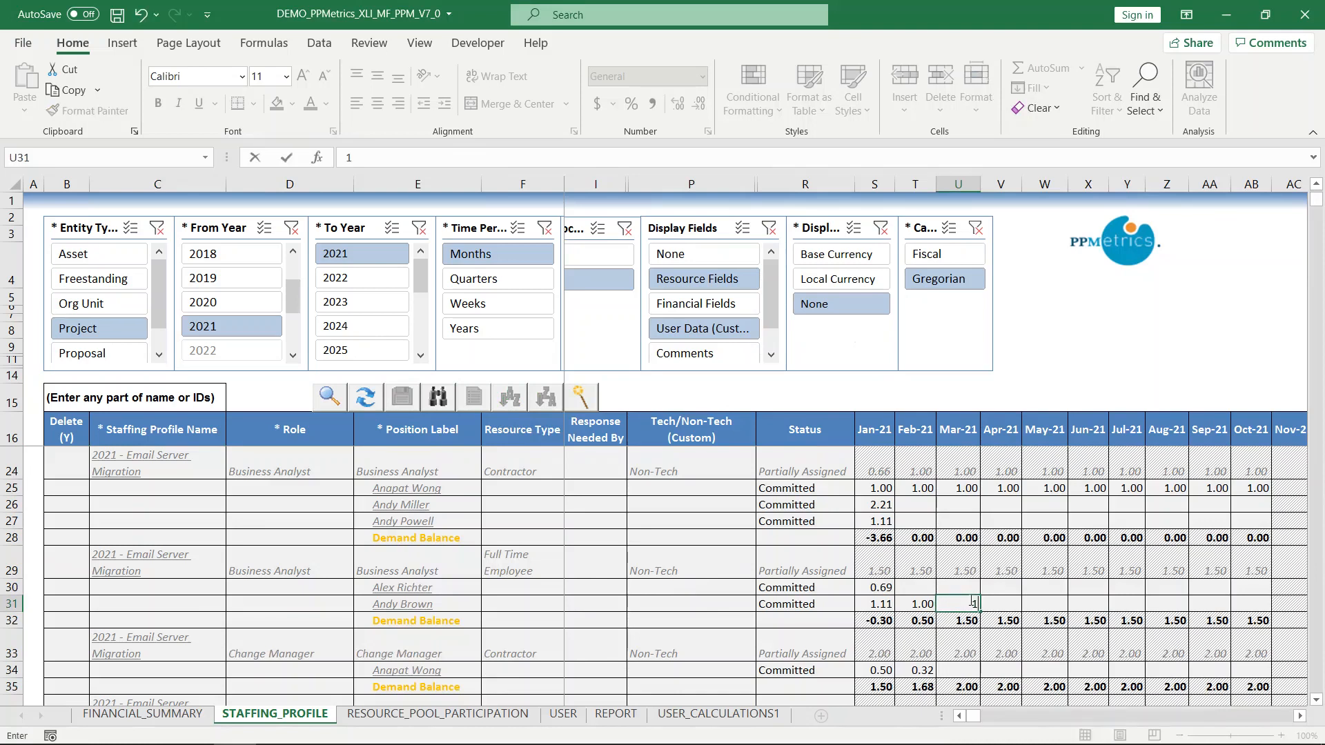
left_click(992, 607)
left_click(973, 609)
left_click_drag(981, 610, 1135, 613)
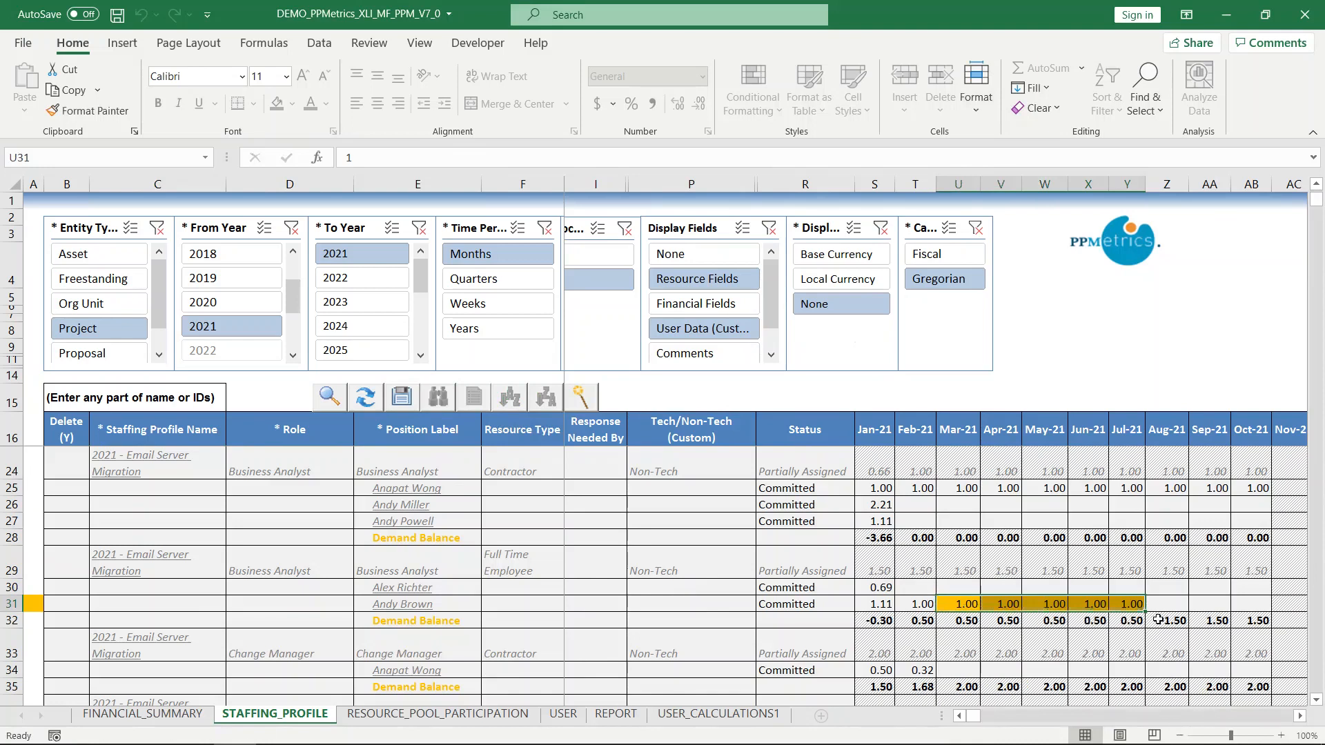
- Allocate 0.5 FTE per month from Mar-21 to Jul-21 to the assignee of the Change Manager position
scroll(1177, 614, "down", 1)
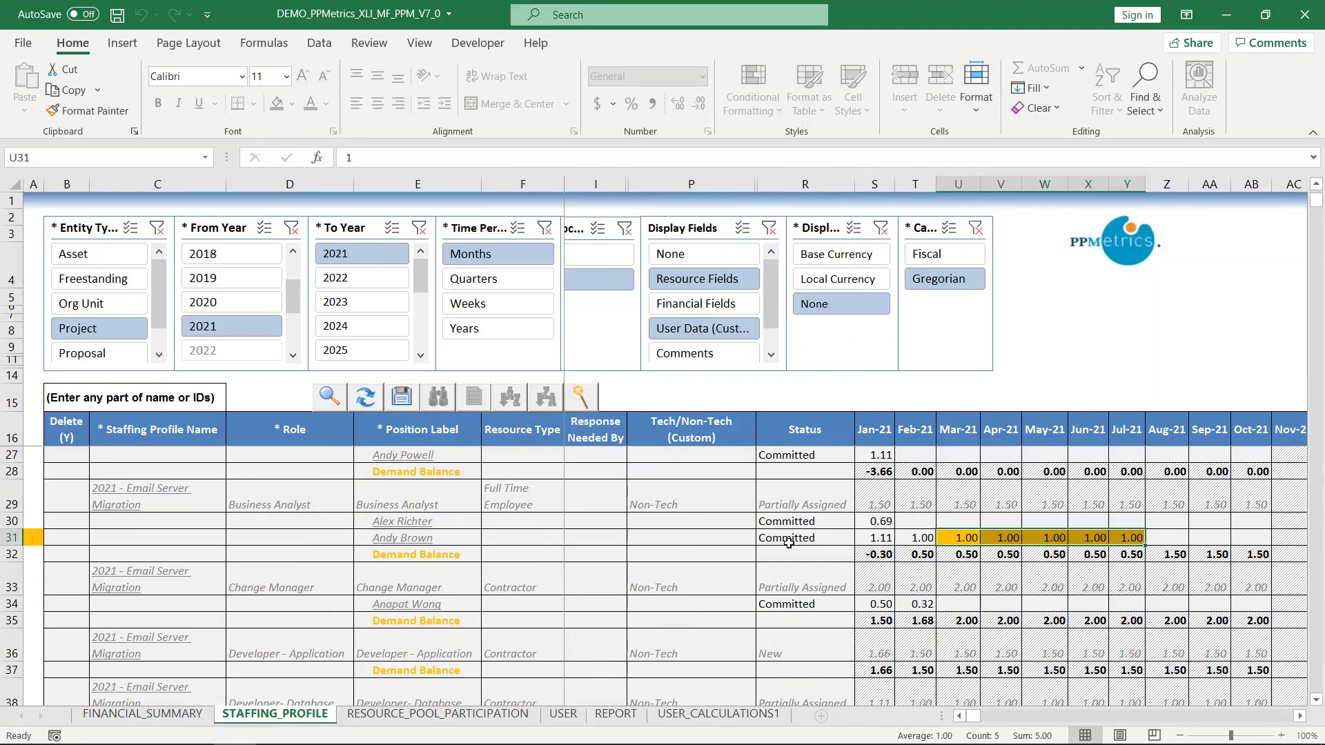
left_click(961, 601)
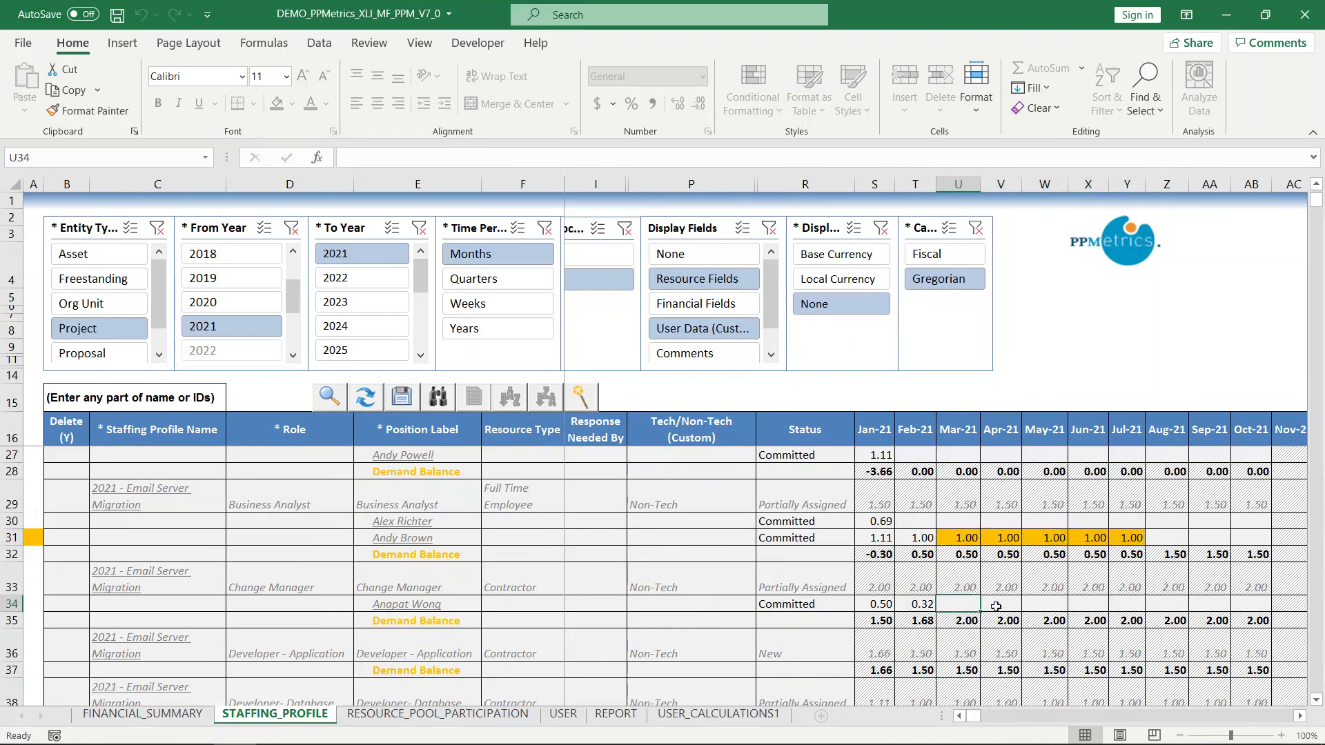
left_click(1026, 610)
left_click_drag(966, 604, 1119, 602)
type(".")
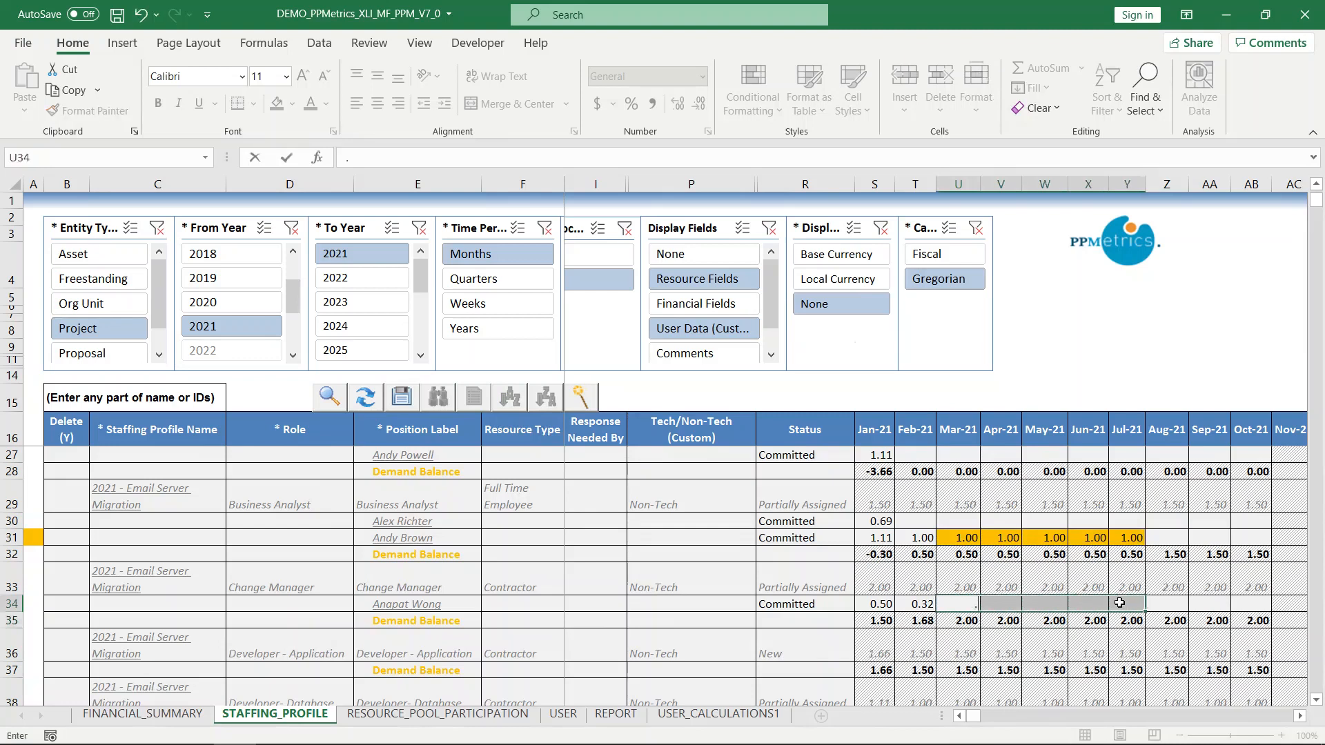
type("5")
key("ctrl+Return")
left_click(1211, 593)
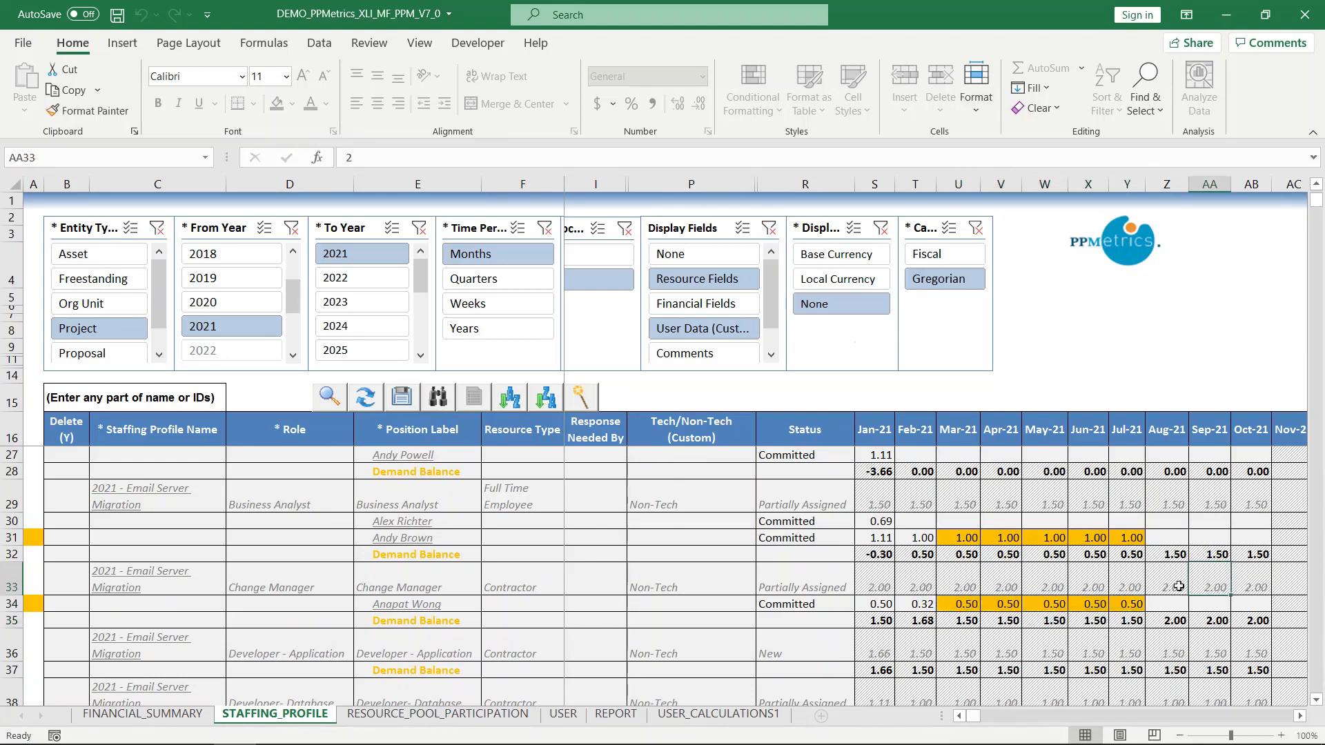
- Auto-assign the specifically requested resources to the Program Manager and QA Engineer positions, accepting this for all possible positions
left_click(961, 716)
left_click(961, 716)
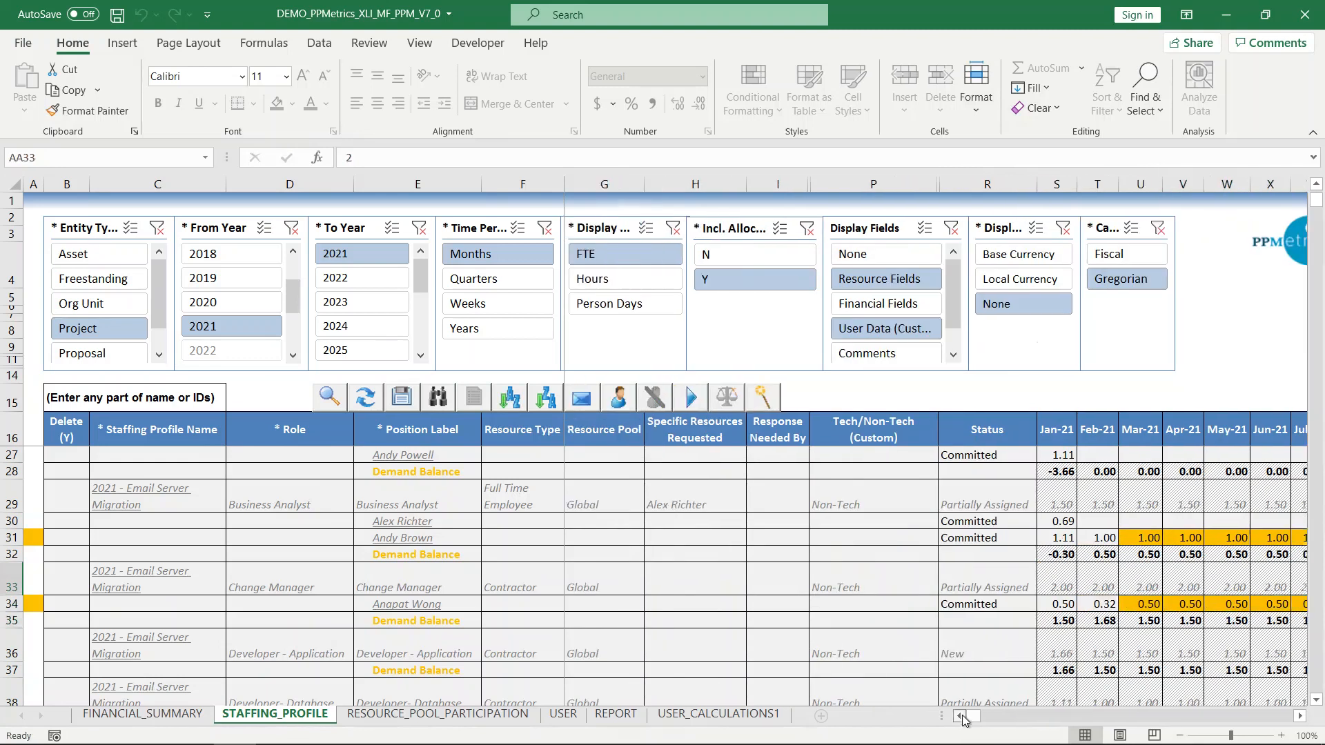
left_click(1316, 700)
left_click(1316, 700)
left_click(1316, 700)
left_click(1317, 700)
left_click(1317, 700)
left_click(1317, 700)
left_click(1317, 700)
left_click(1316, 700)
left_click(1317, 699)
left_click(1316, 700)
left_click(1316, 699)
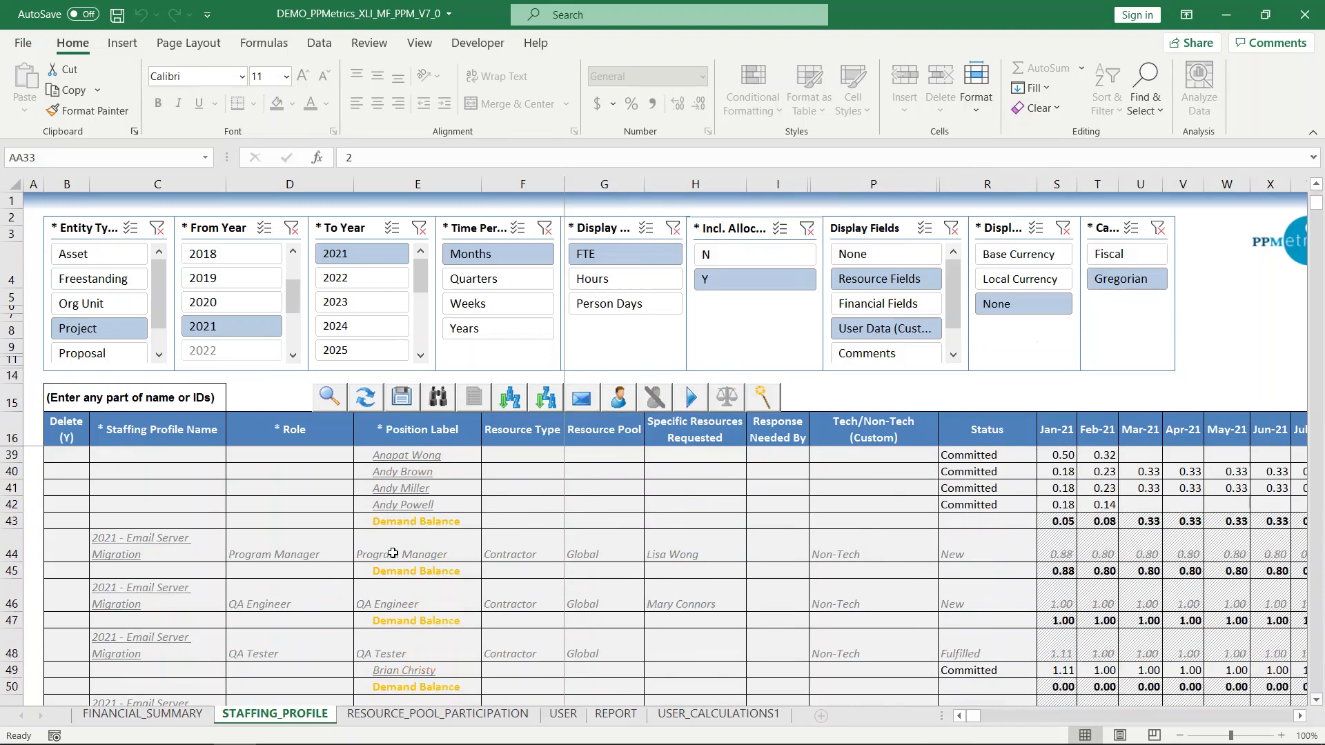
left_click(664, 546)
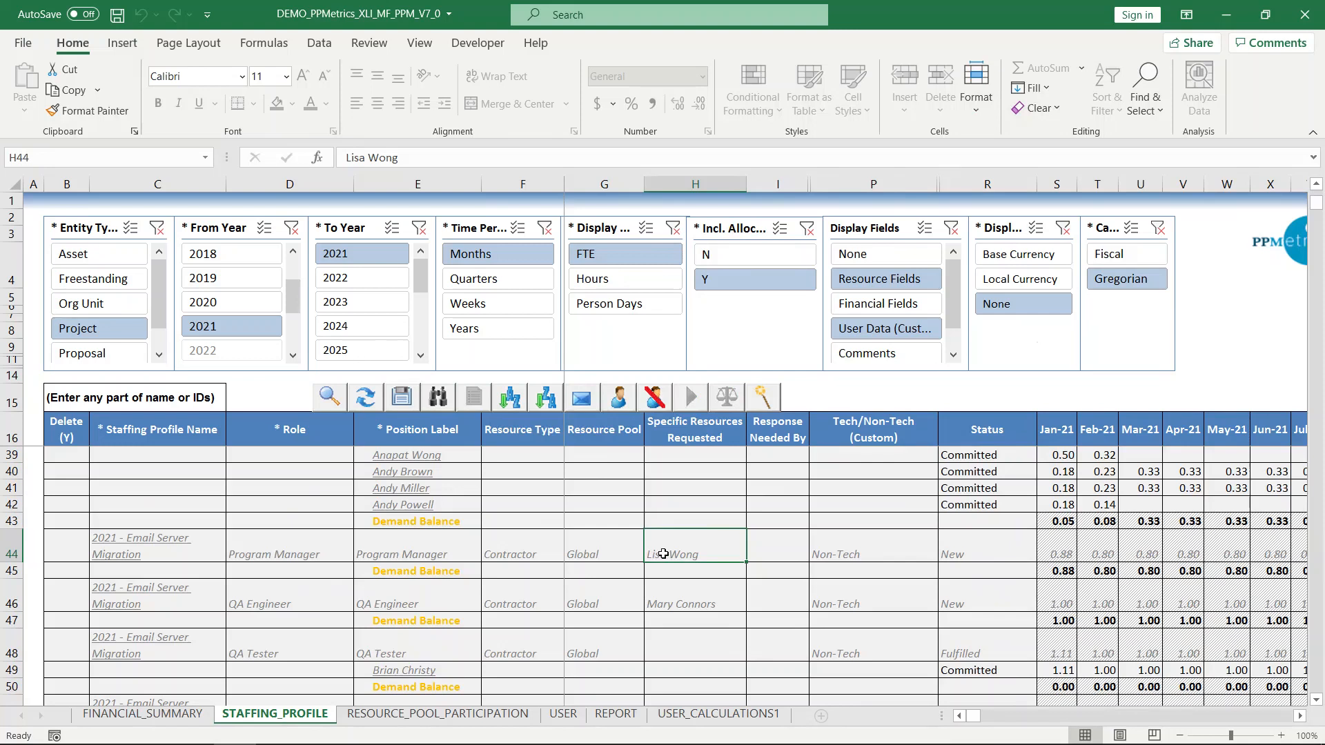
left_click(616, 541)
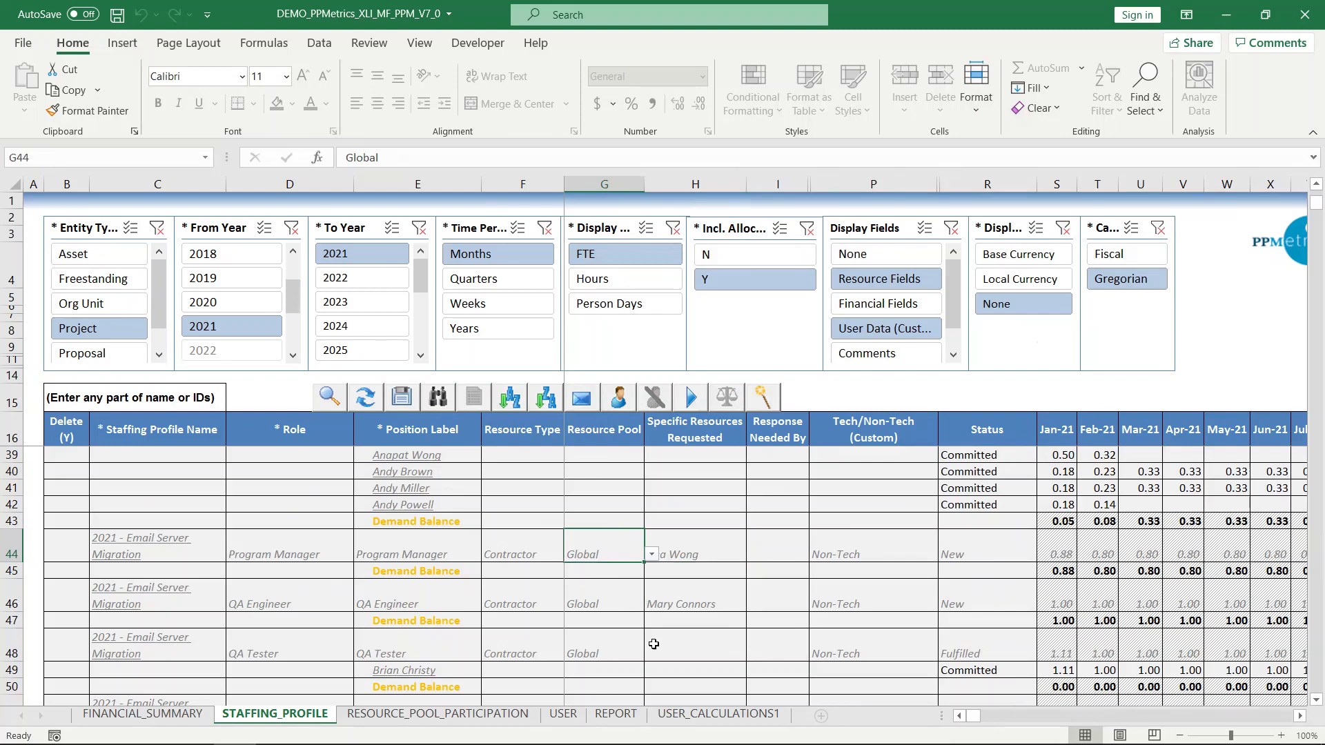
left_click(619, 598, "ctrl")
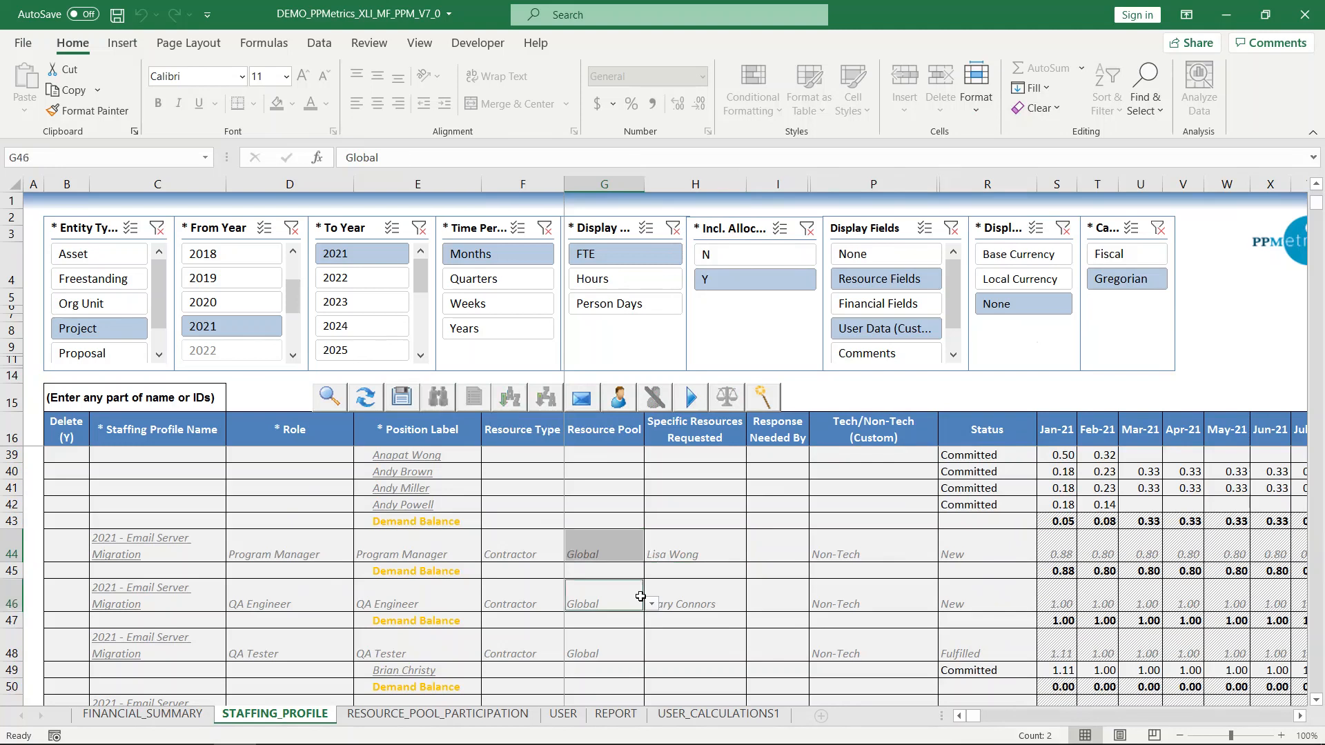
left_click(621, 400)
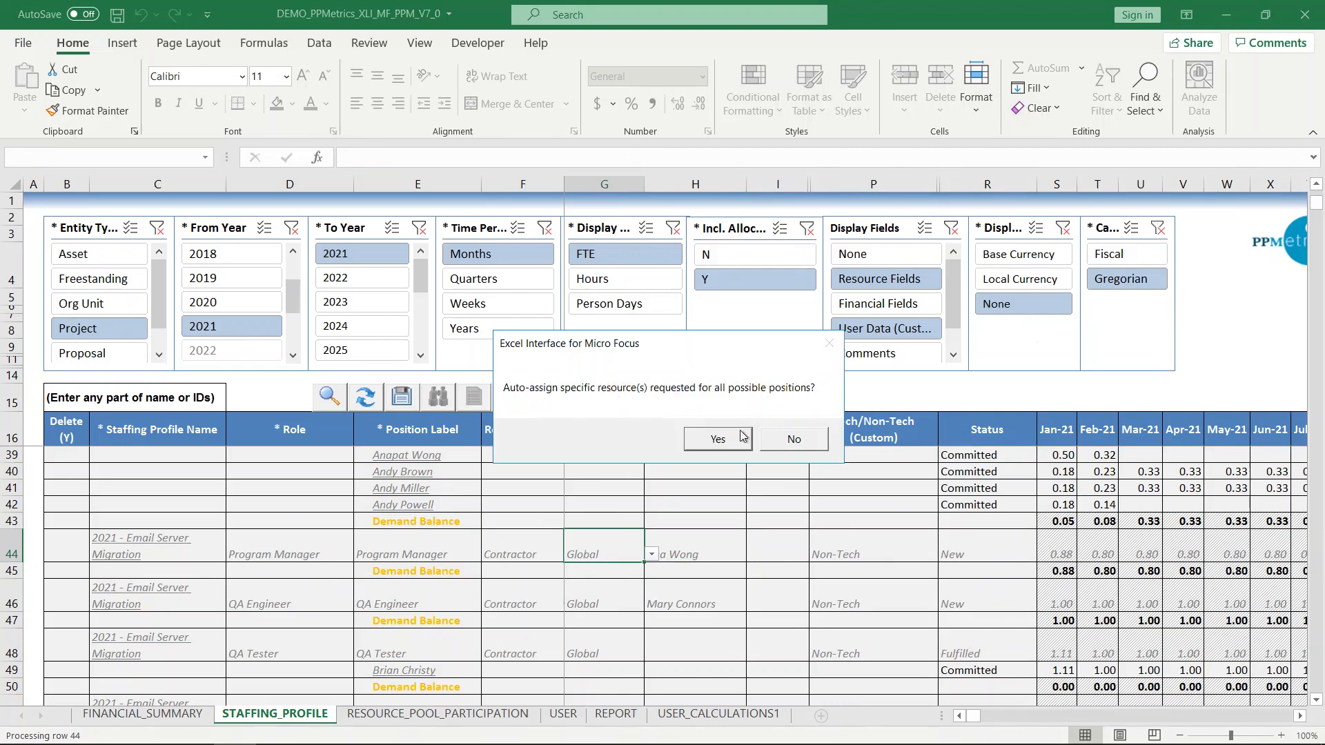
left_click(717, 439)
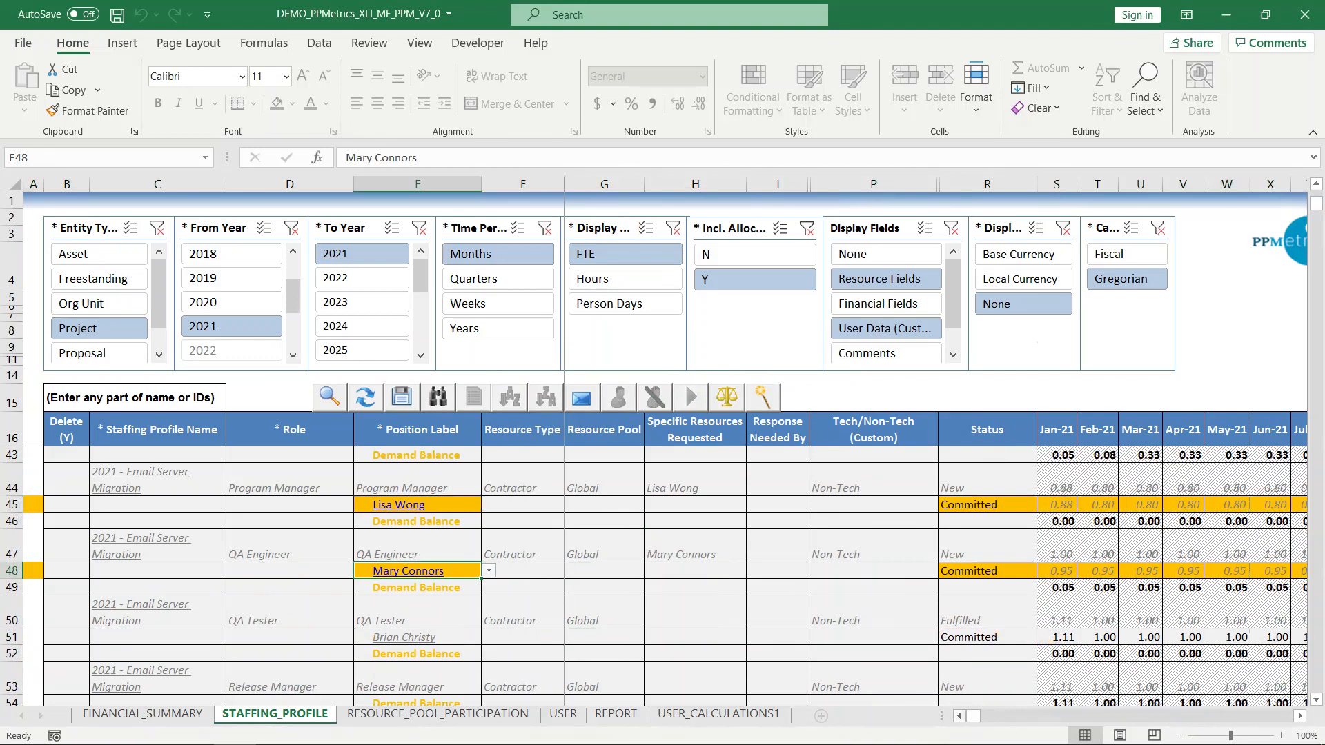
- Balance the QA Engineer assignee's allocation against the position's demand and save the staffing profile updates to PPM
left_click(1300, 716)
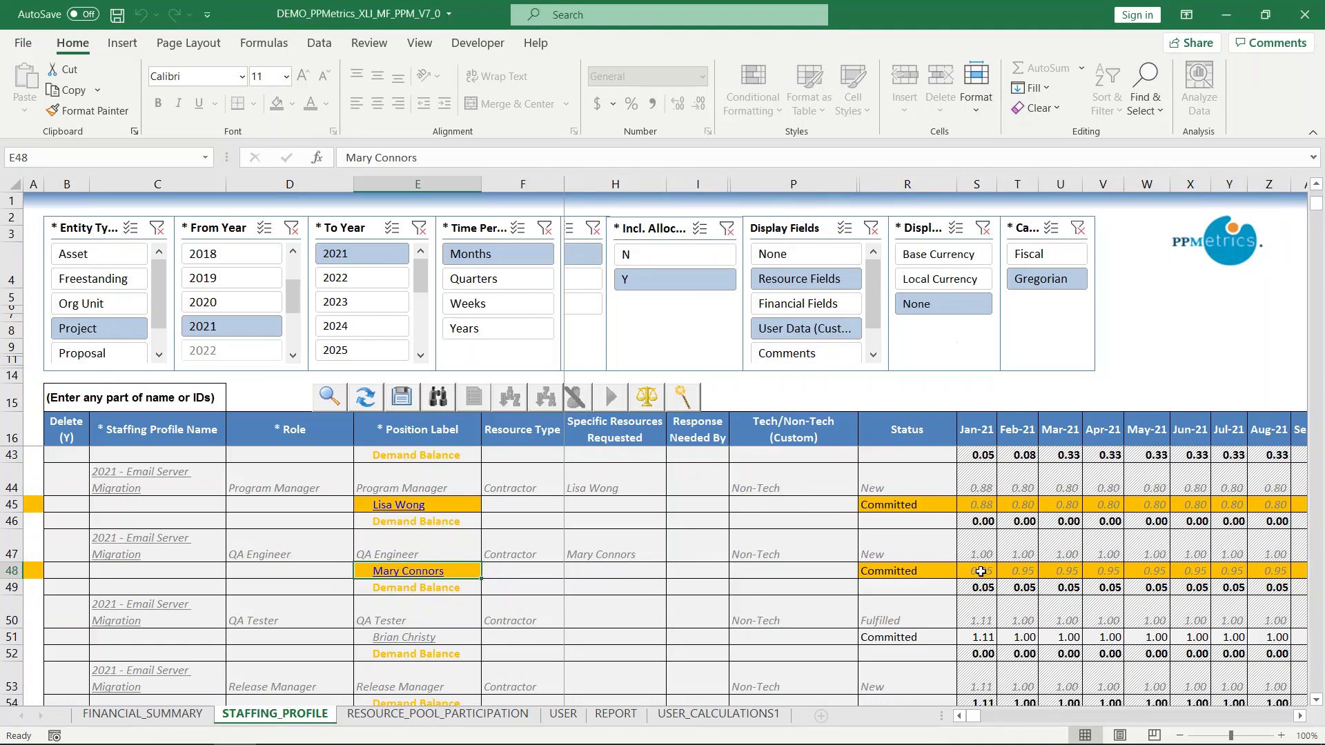
left_click(980, 572)
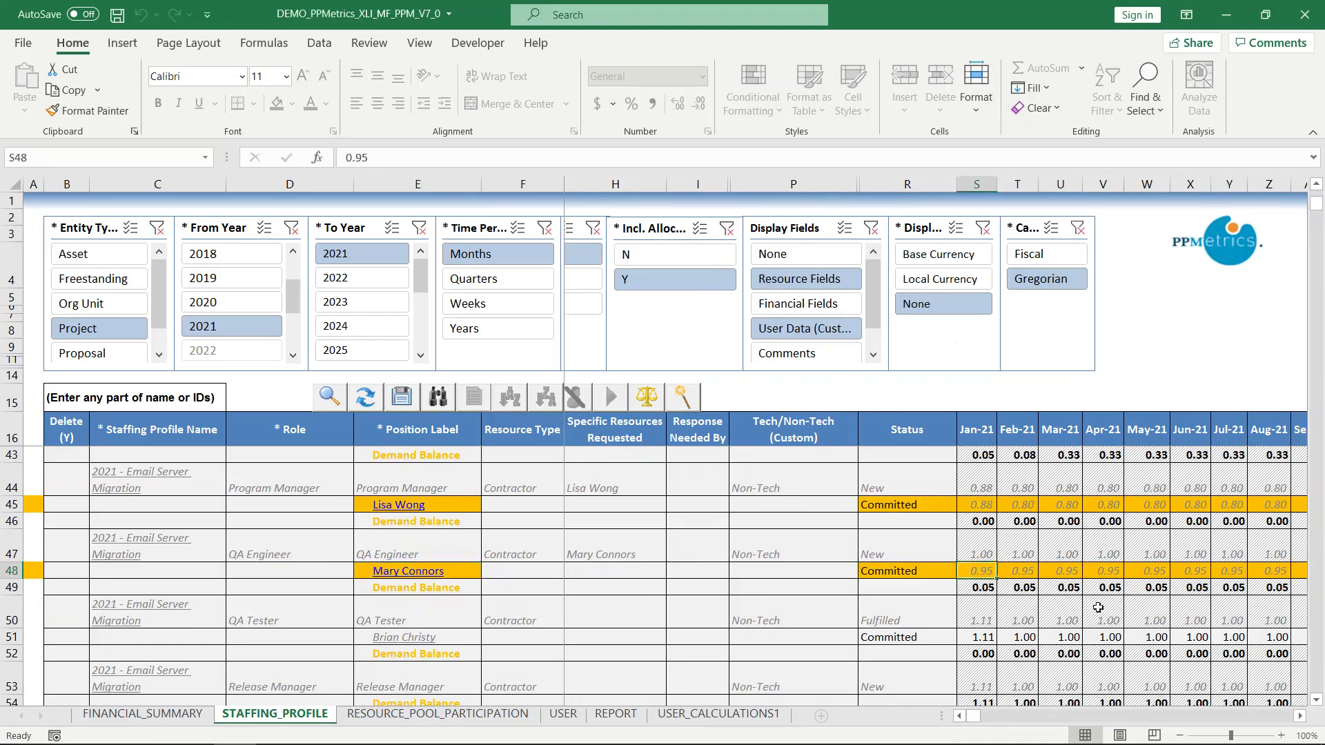
left_click(648, 397)
left_click(410, 400)
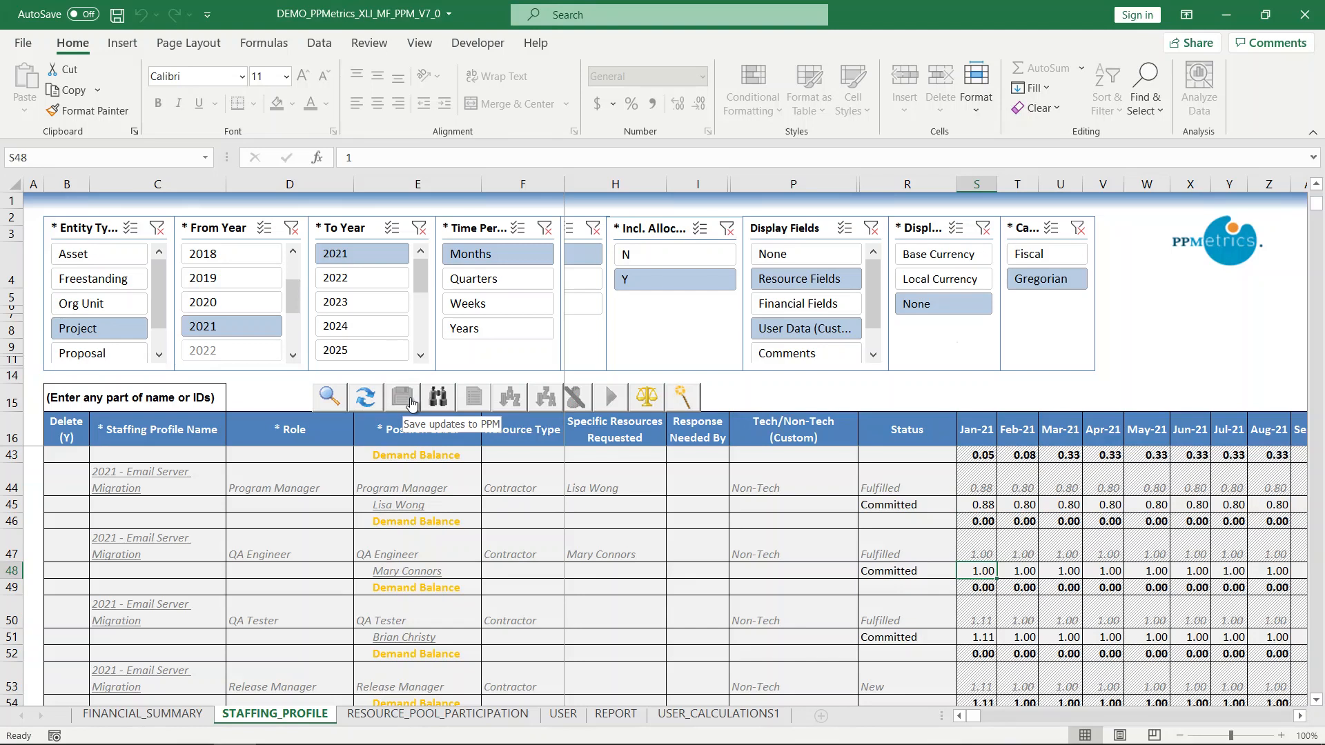
- On the USER sheet, search for users without applying any filters
left_click(565, 714)
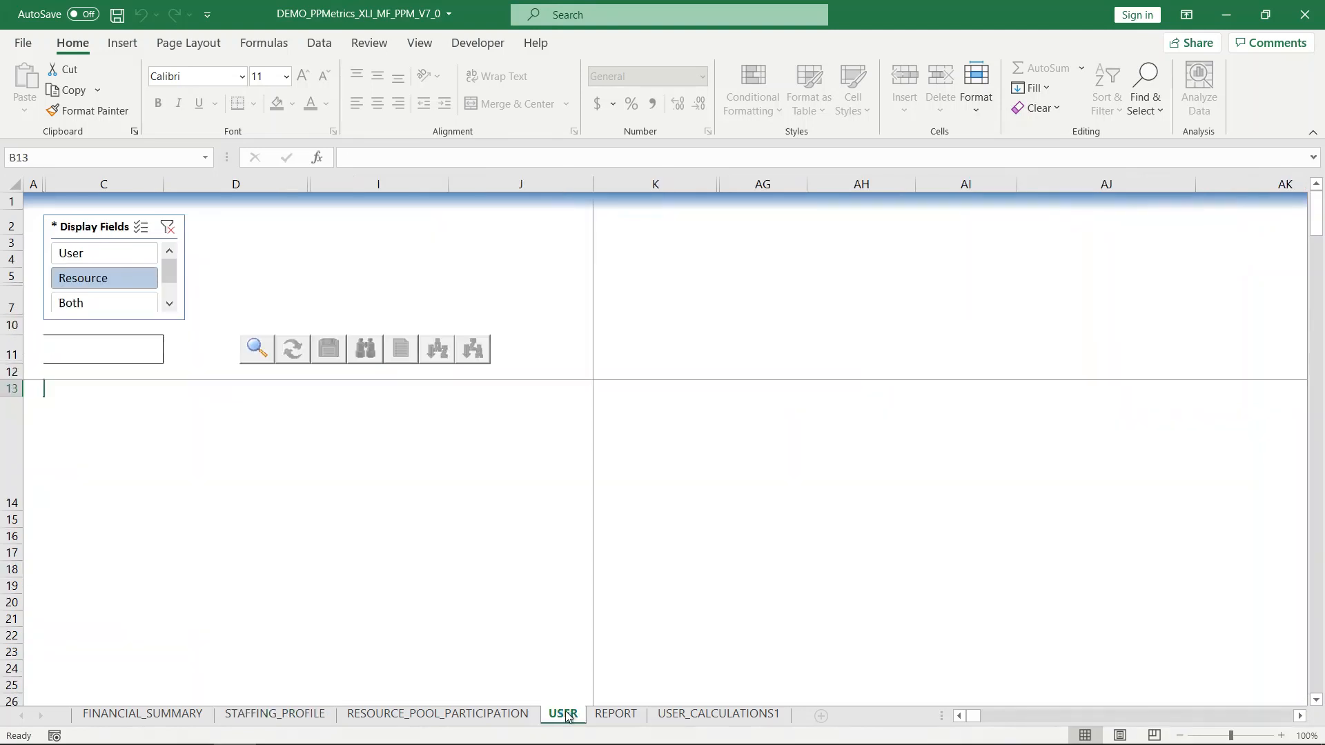
left_click(256, 350)
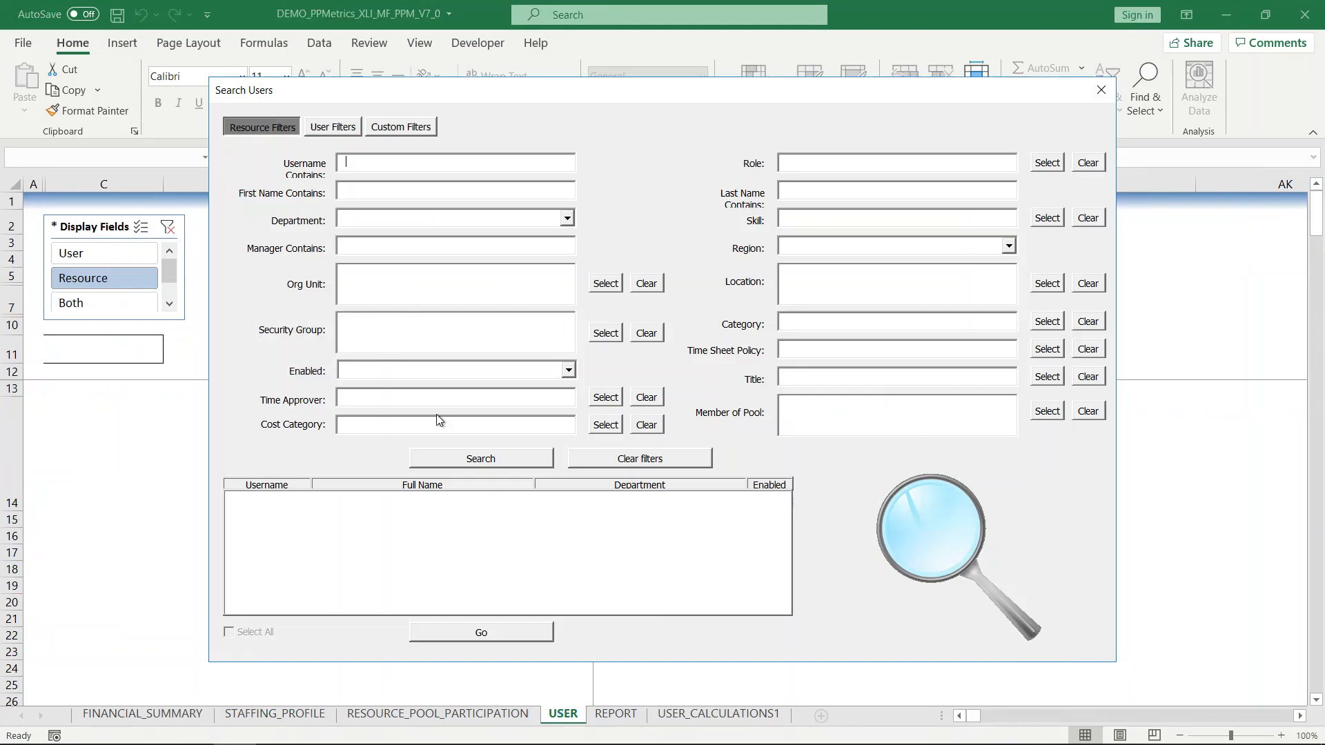
left_click(481, 458)
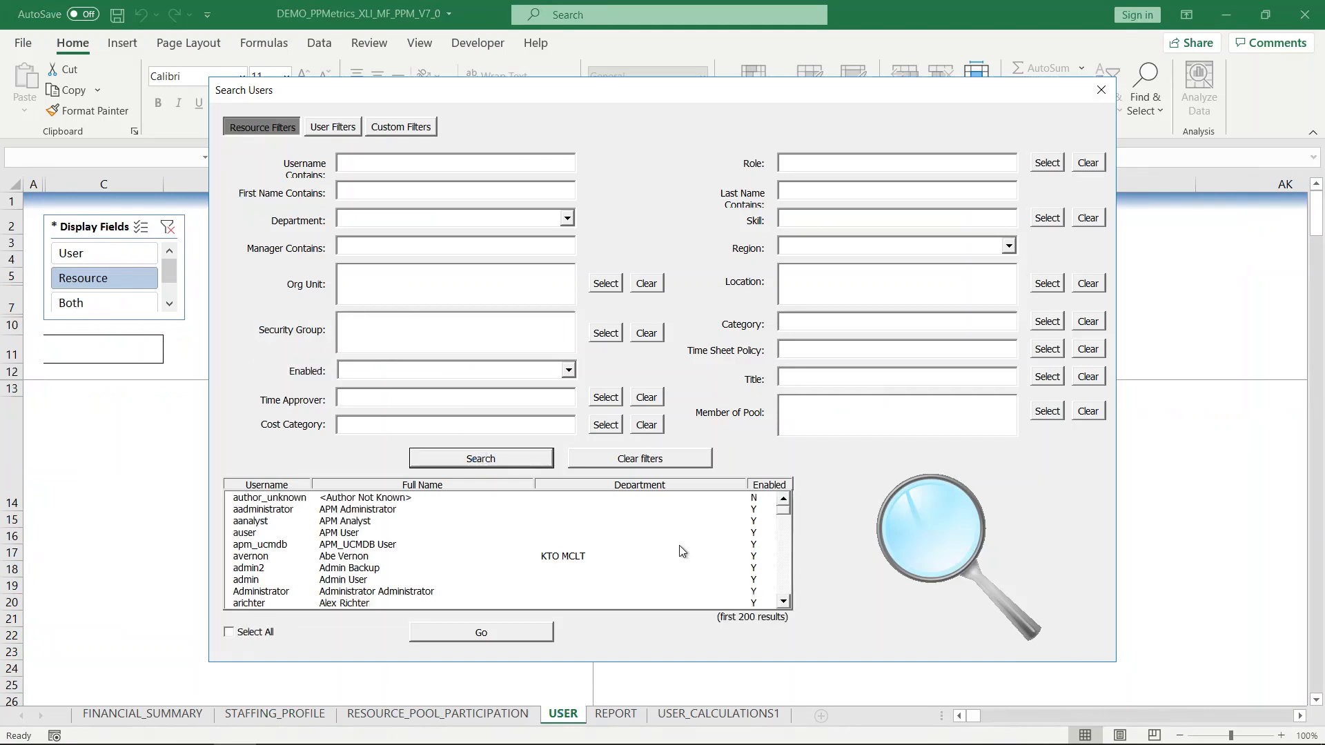
- Load the tenth through seventeenth users of the search results into the USER sheet
left_click(783, 601)
left_click(783, 601)
left_click(783, 601)
left_click(784, 601)
left_click(783, 601)
left_click(784, 601)
left_click(783, 601)
left_click(784, 601)
left_click(783, 601)
left_click(355, 498)
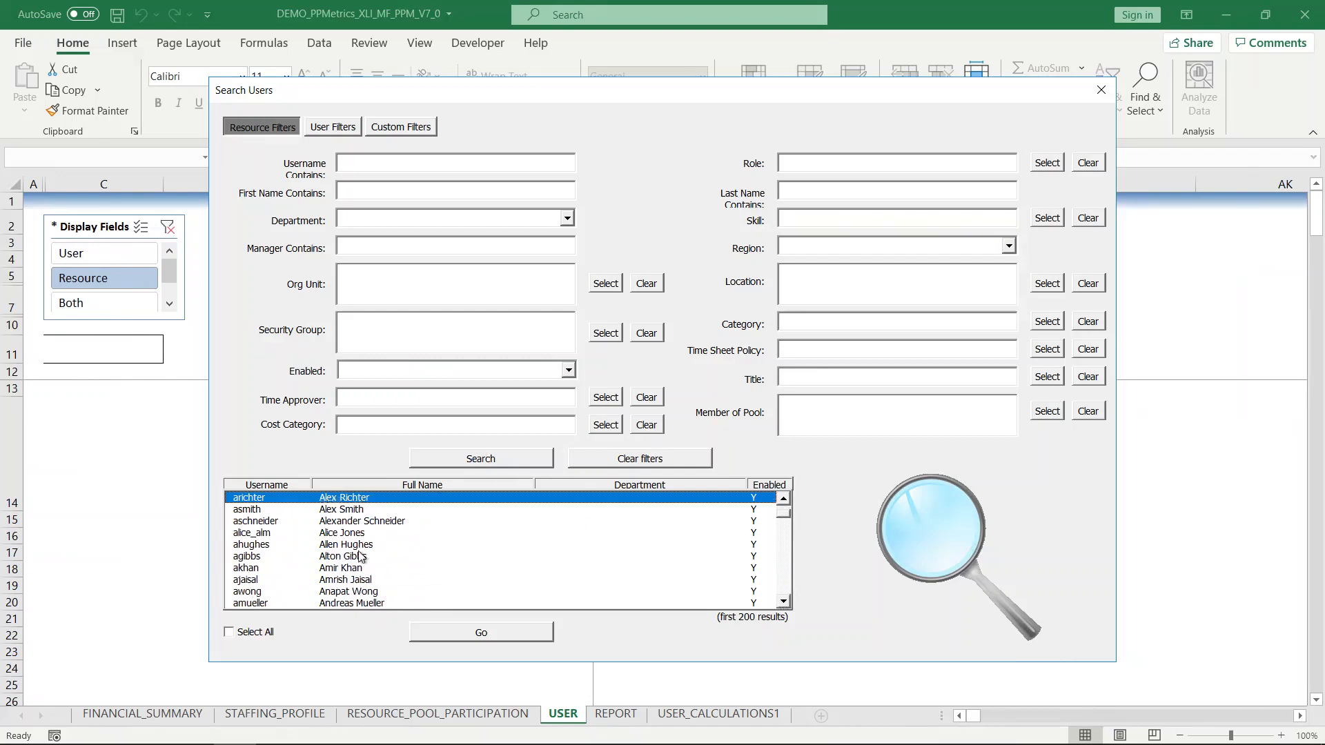
left_click(356, 559, "shift")
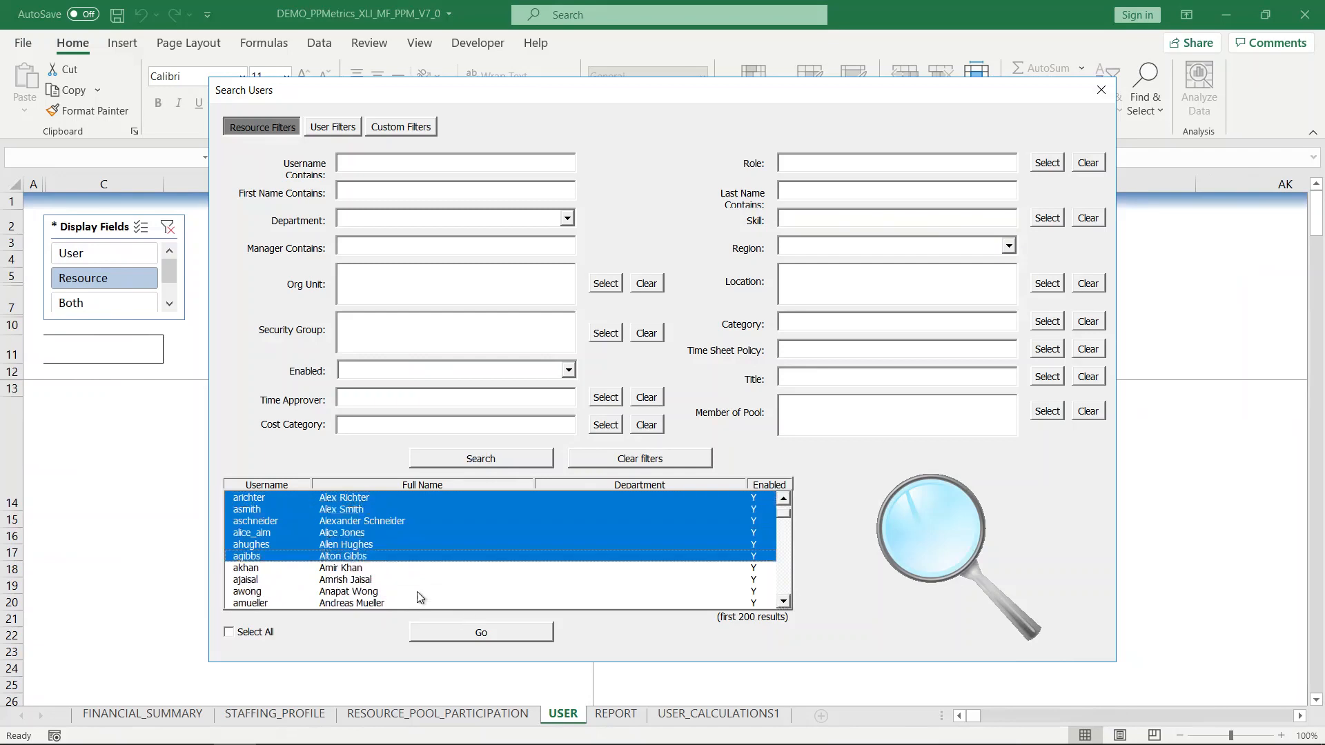
left_click(356, 580, "shift")
left_click(473, 631)
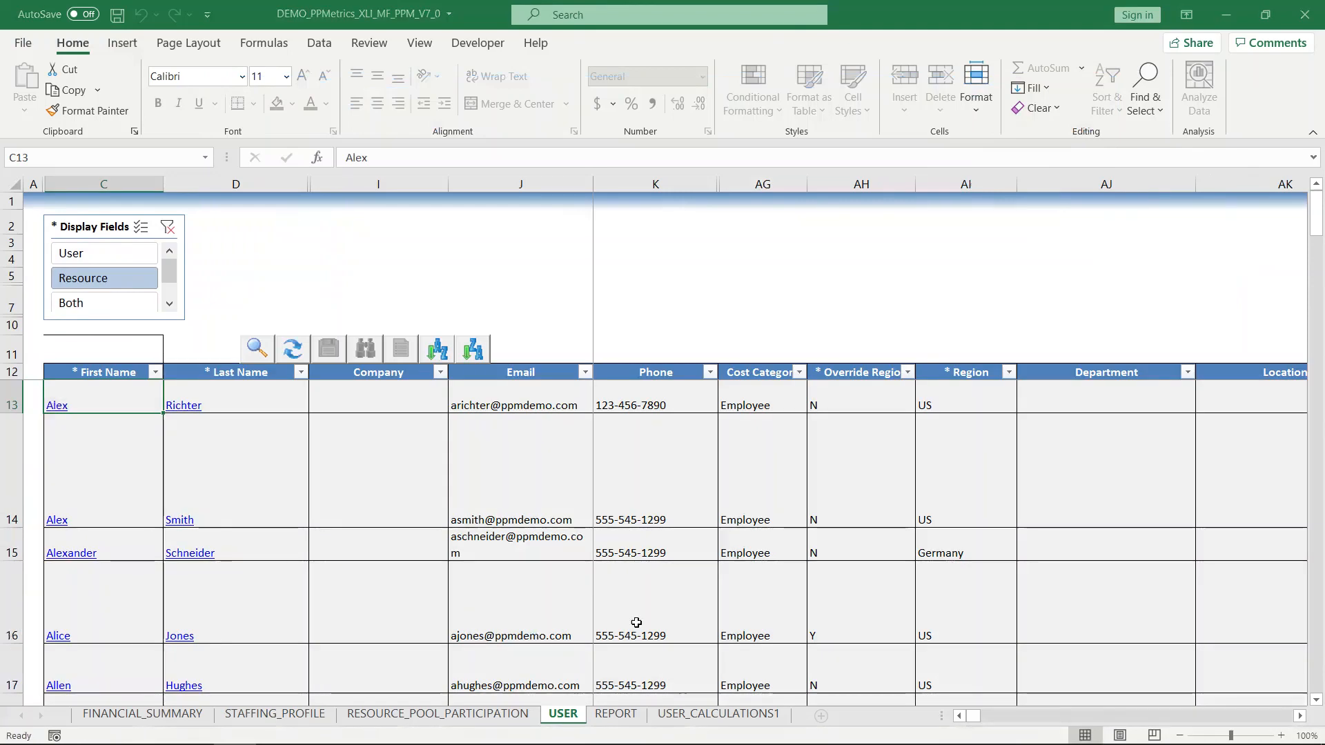
- Set the cost category of the last two loaded users, in rows 19 and 20, to Contractor
left_click(1316, 700)
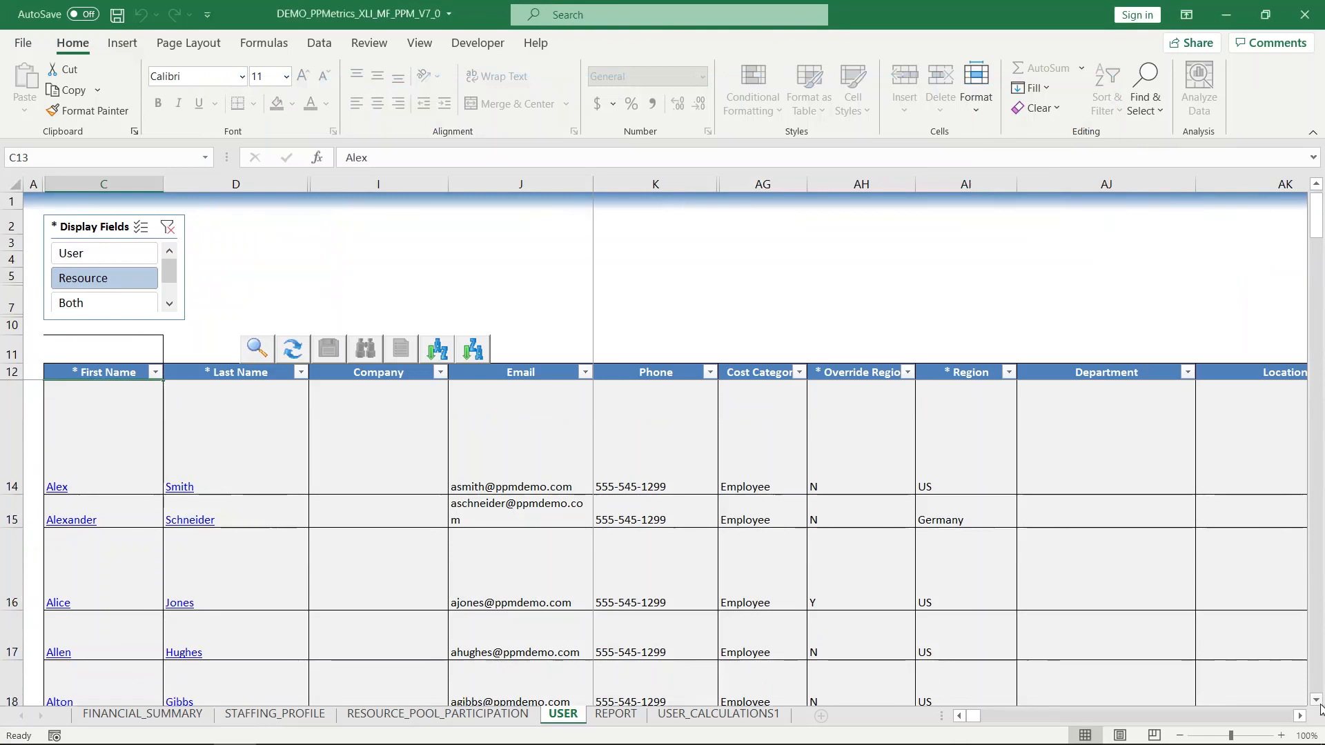
left_click(1316, 701)
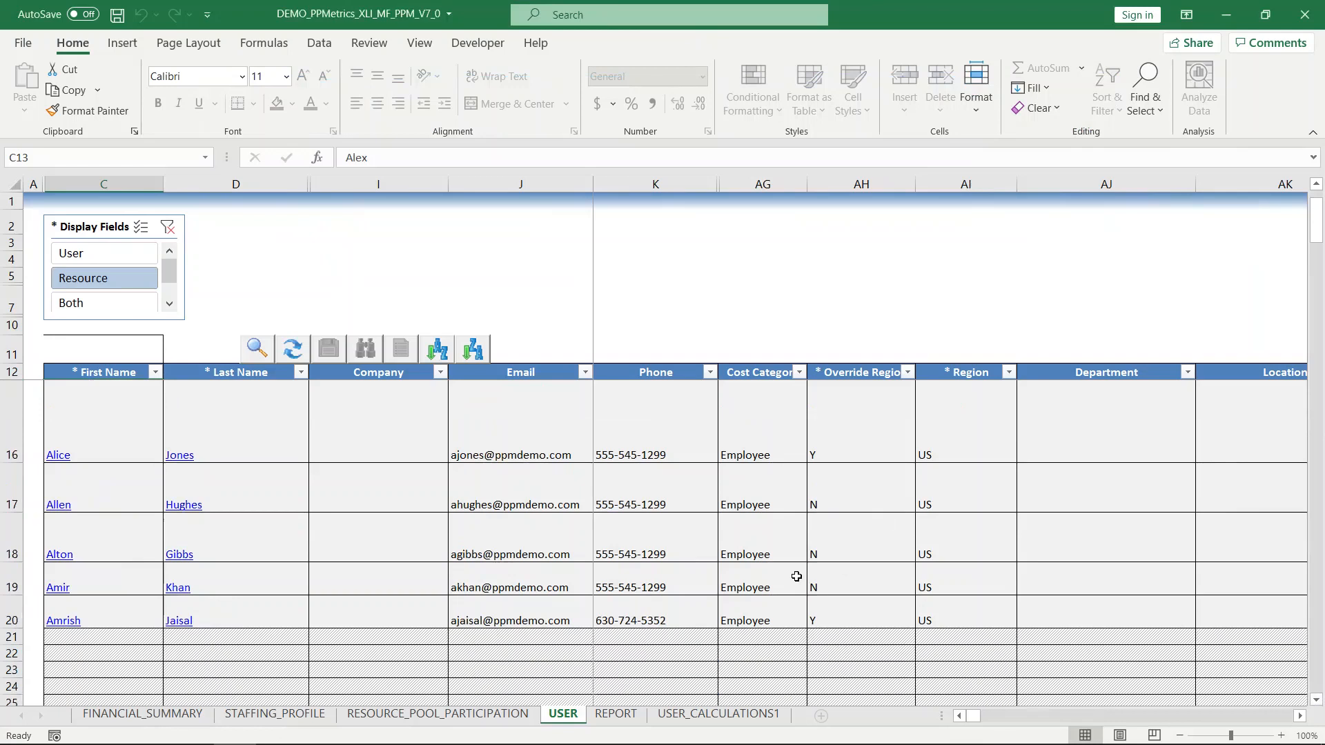
left_click(746, 582)
left_click(815, 587)
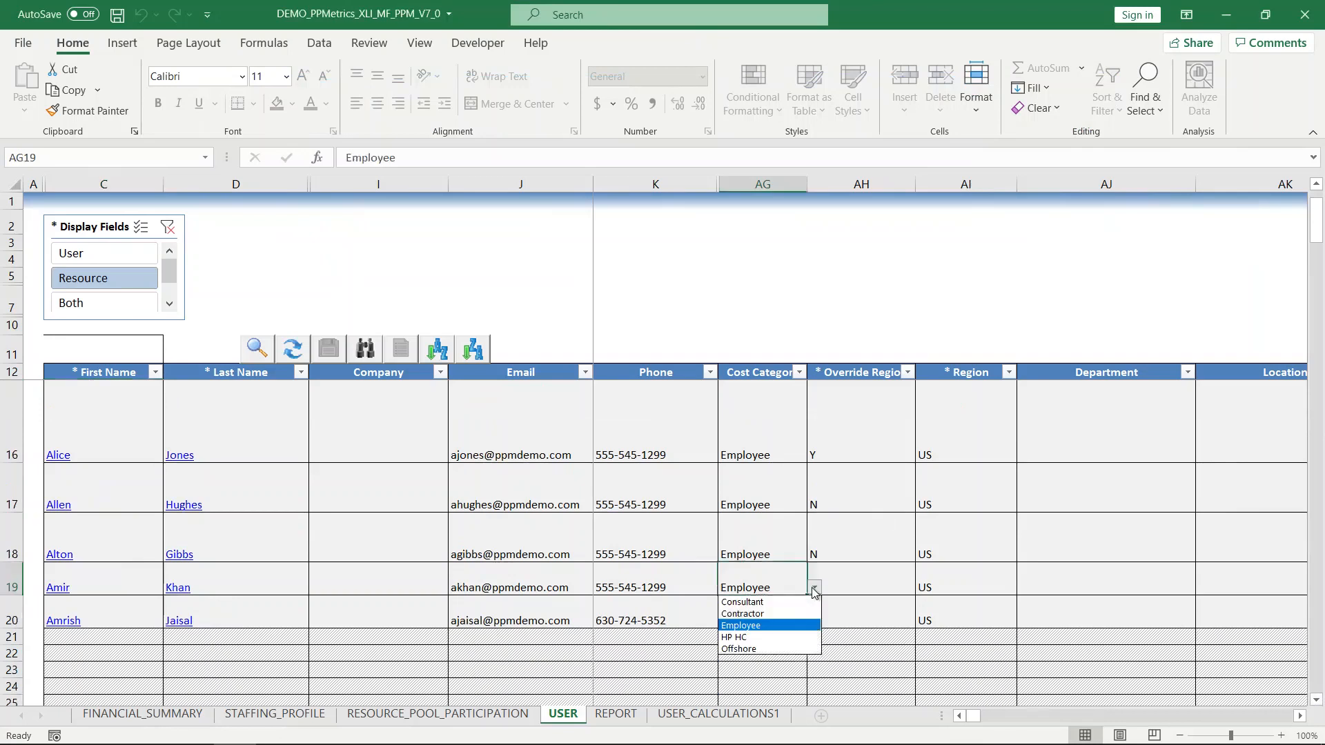
left_click(752, 613)
left_click(787, 610)
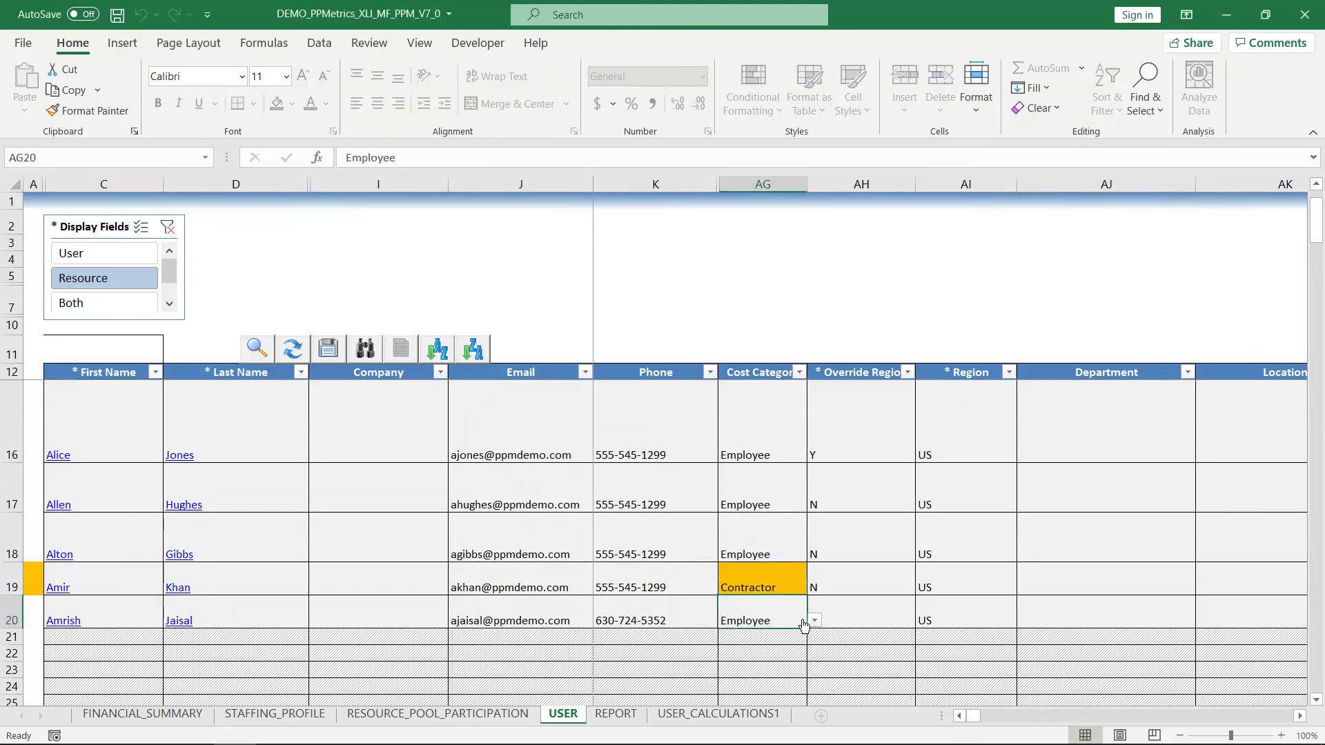
left_click(814, 621)
left_click(786, 645)
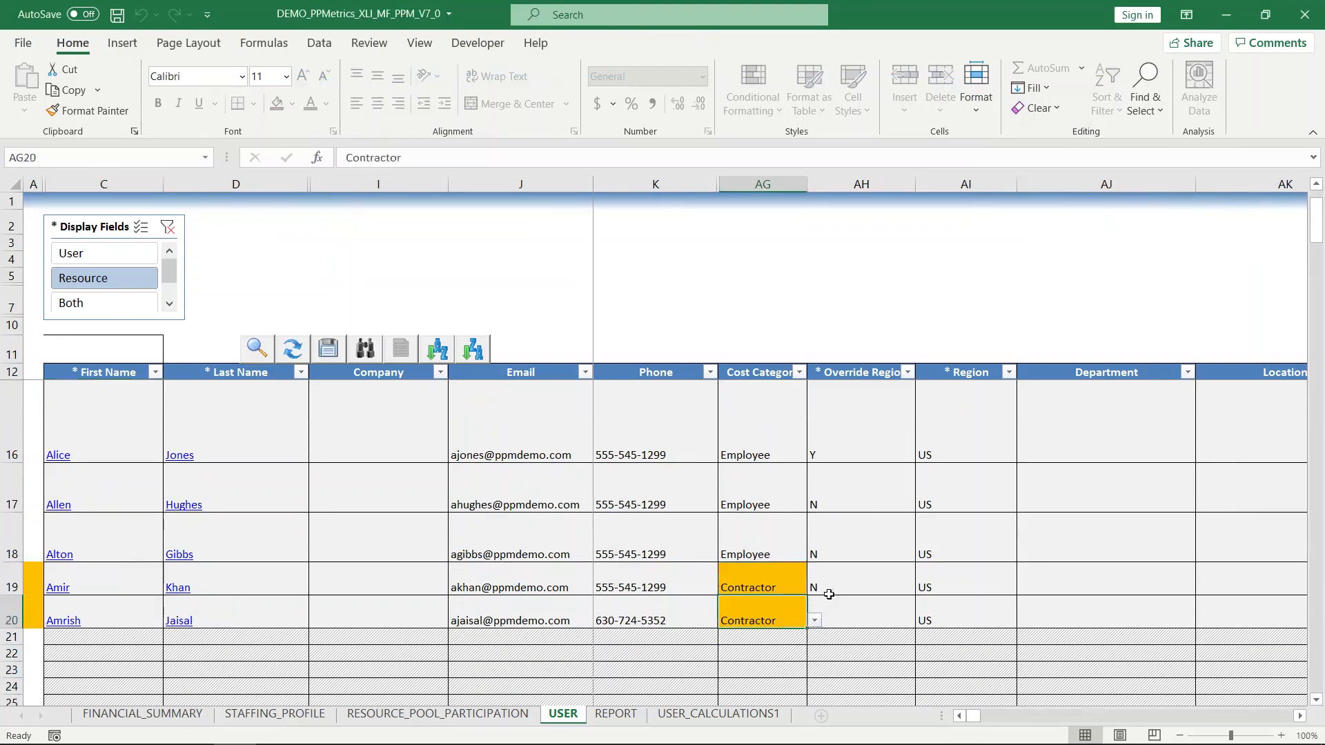
- Set the region of the users in rows 19 and 20 to Canada and save the updates to PPM
left_click(941, 591)
left_click(1024, 587)
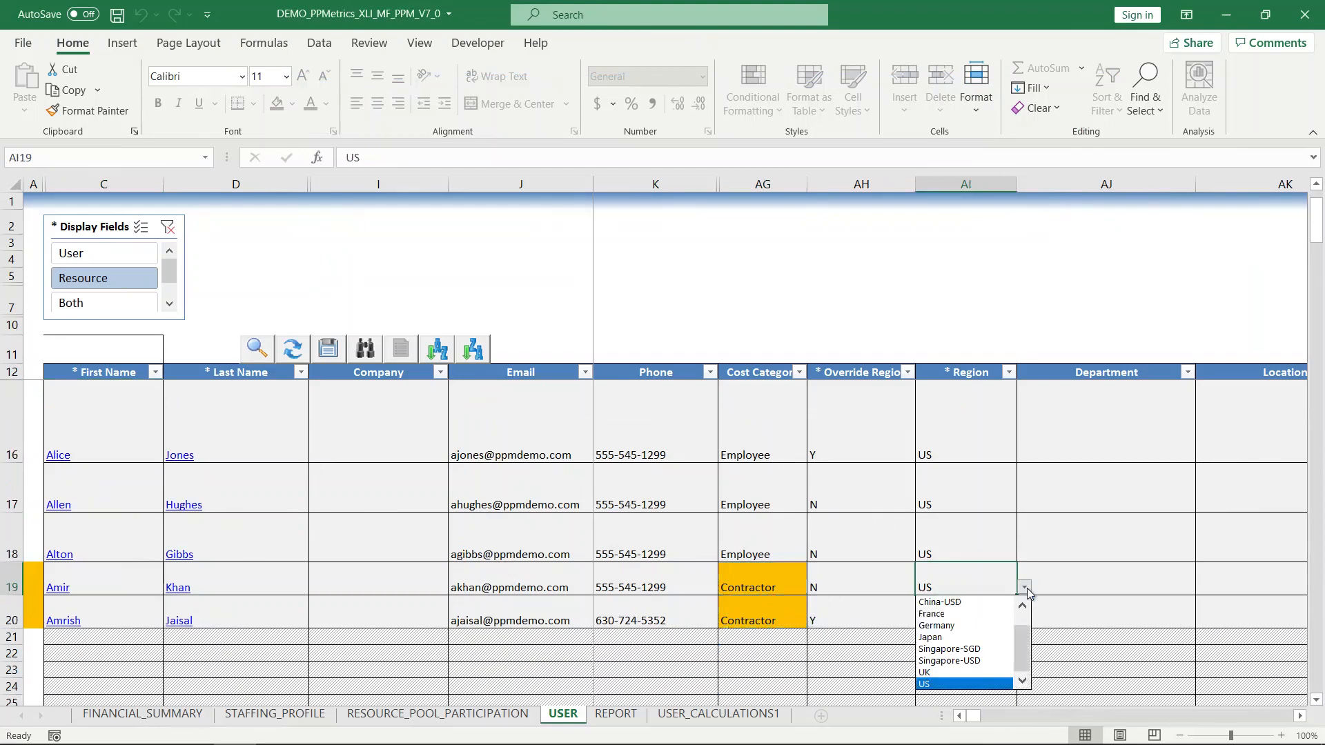
left_click(1022, 606)
left_click(1021, 607)
left_click(999, 605)
left_click(992, 614)
left_click(1024, 620)
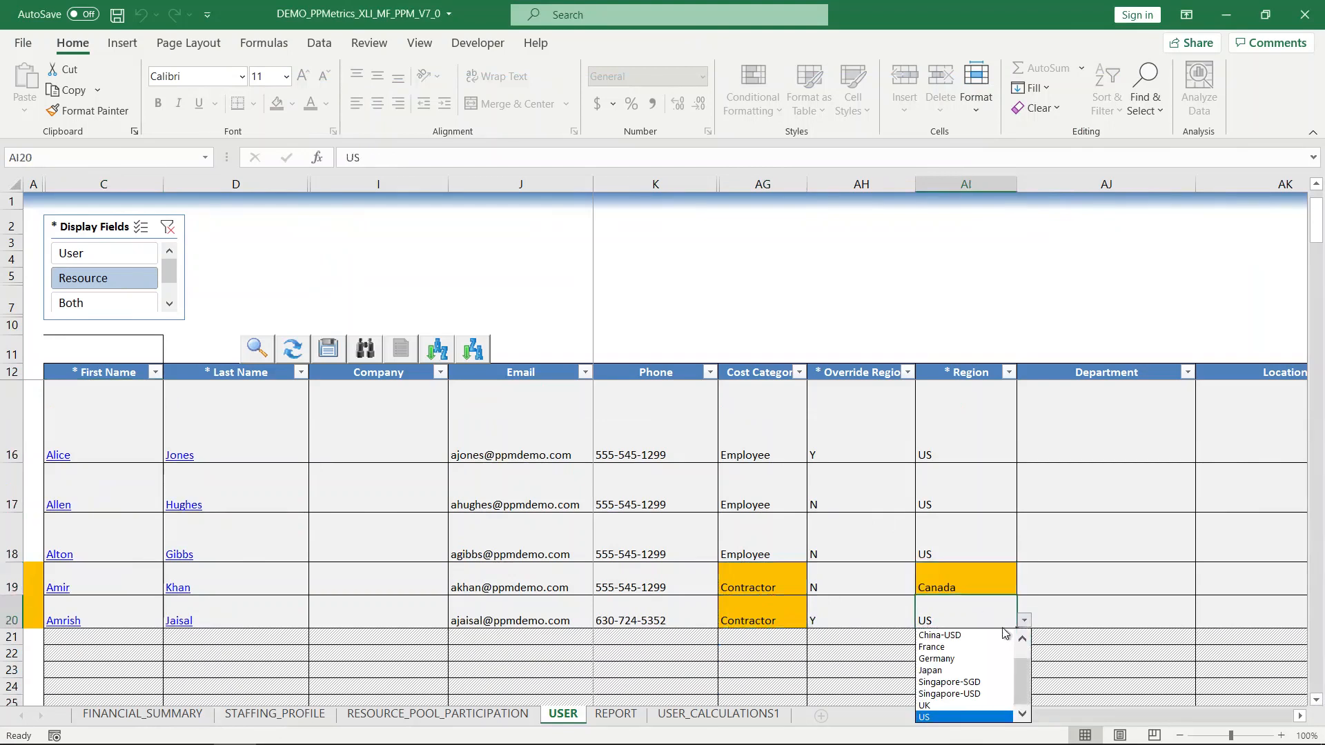
left_click(1023, 640)
left_click(980, 634)
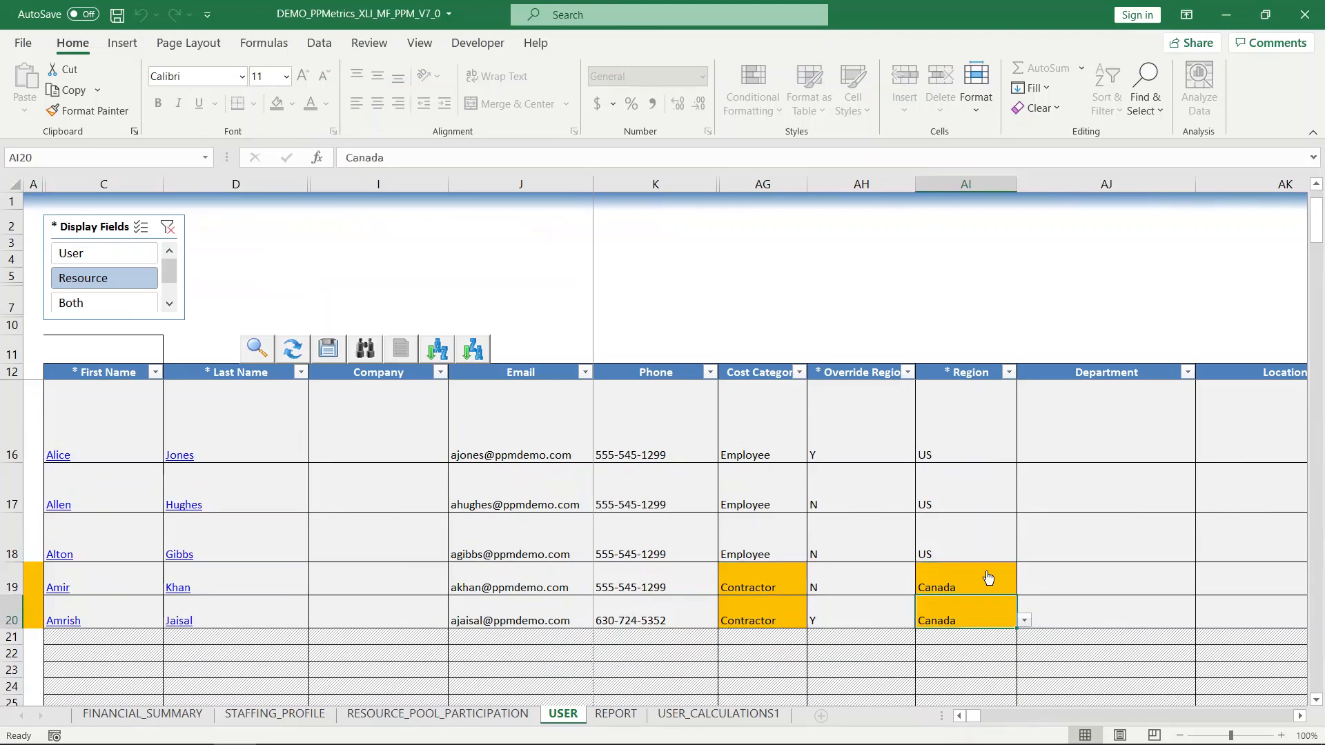
left_click(330, 349)
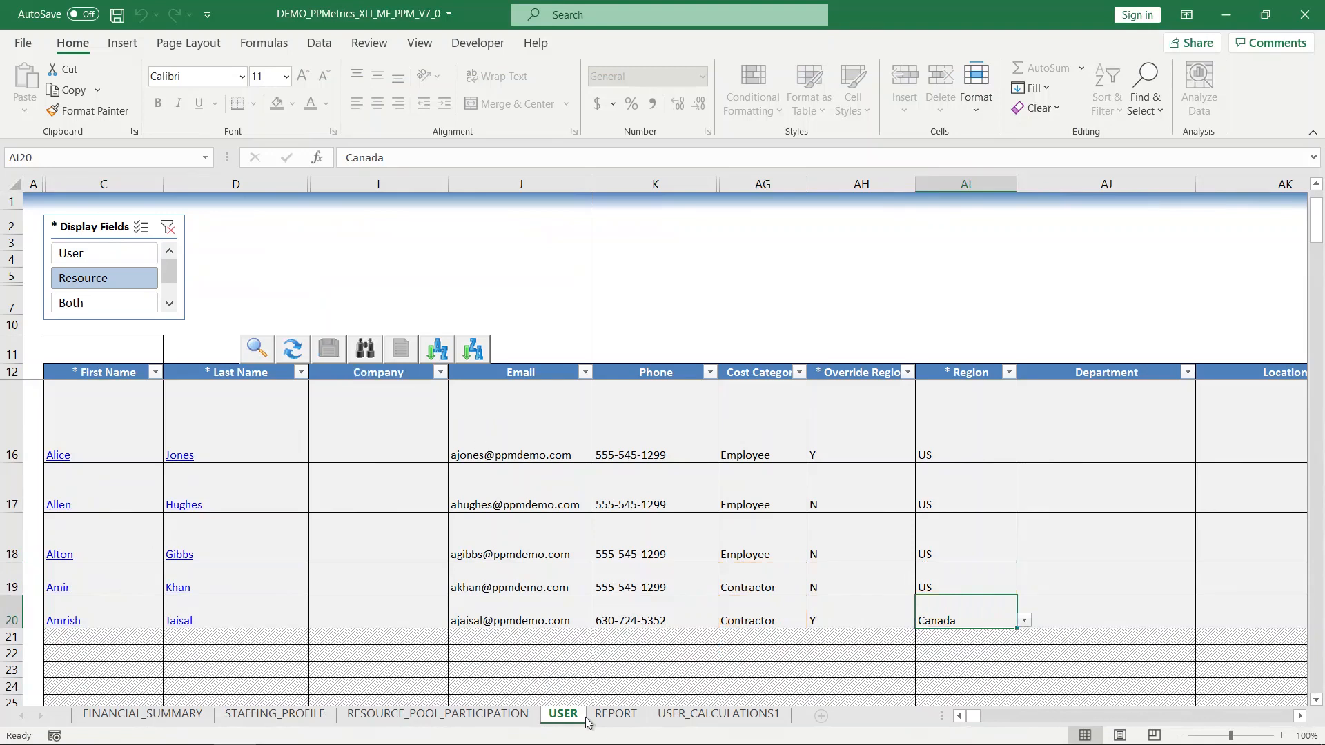
- On the REPORT sheet, choose the Resource Utilization report and open its filters
left_click(616, 715)
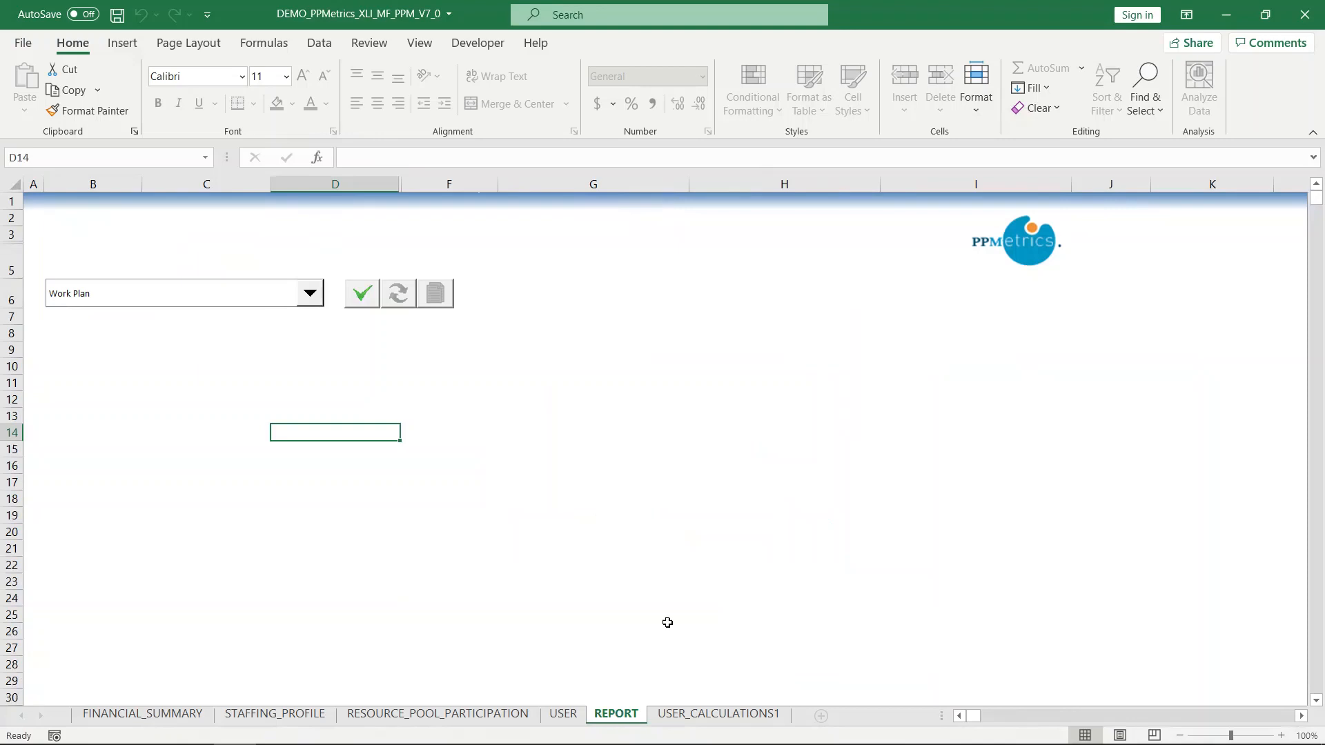
left_click(320, 301)
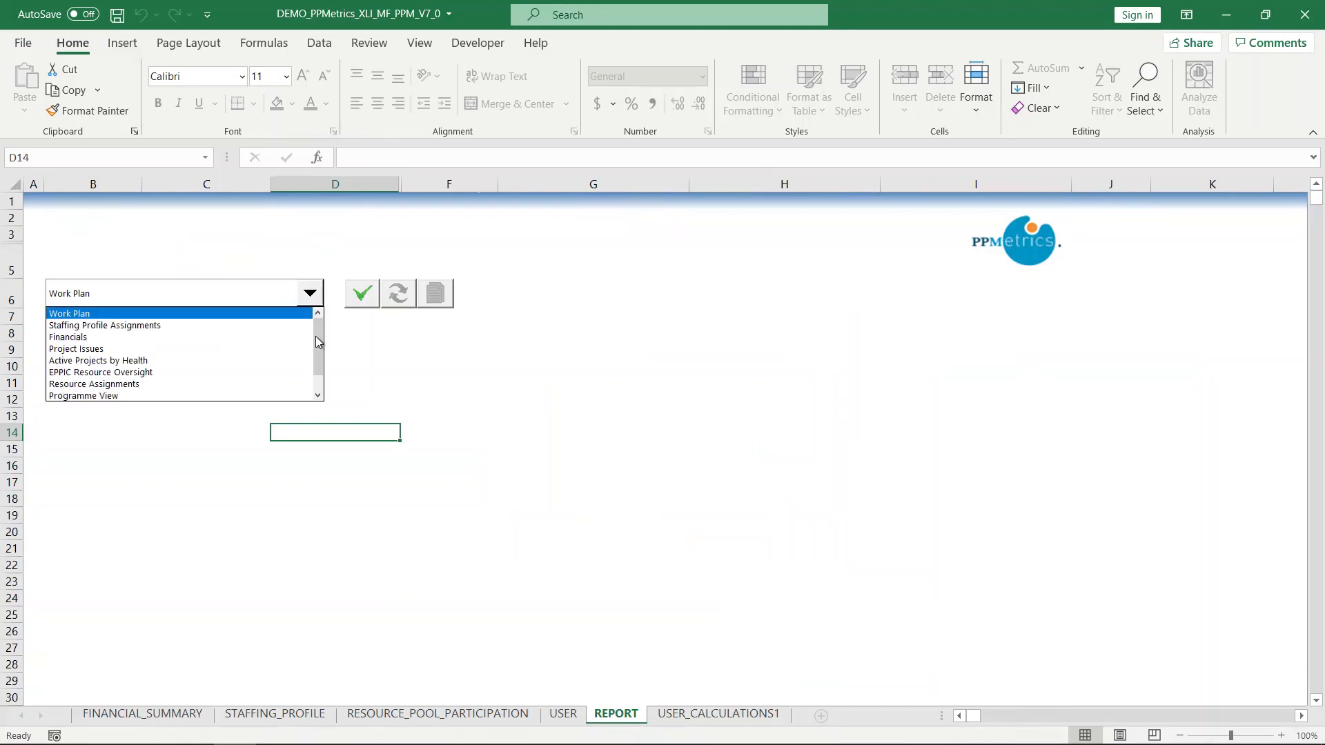
scroll(317, 337, "down", 1)
left_click(223, 396)
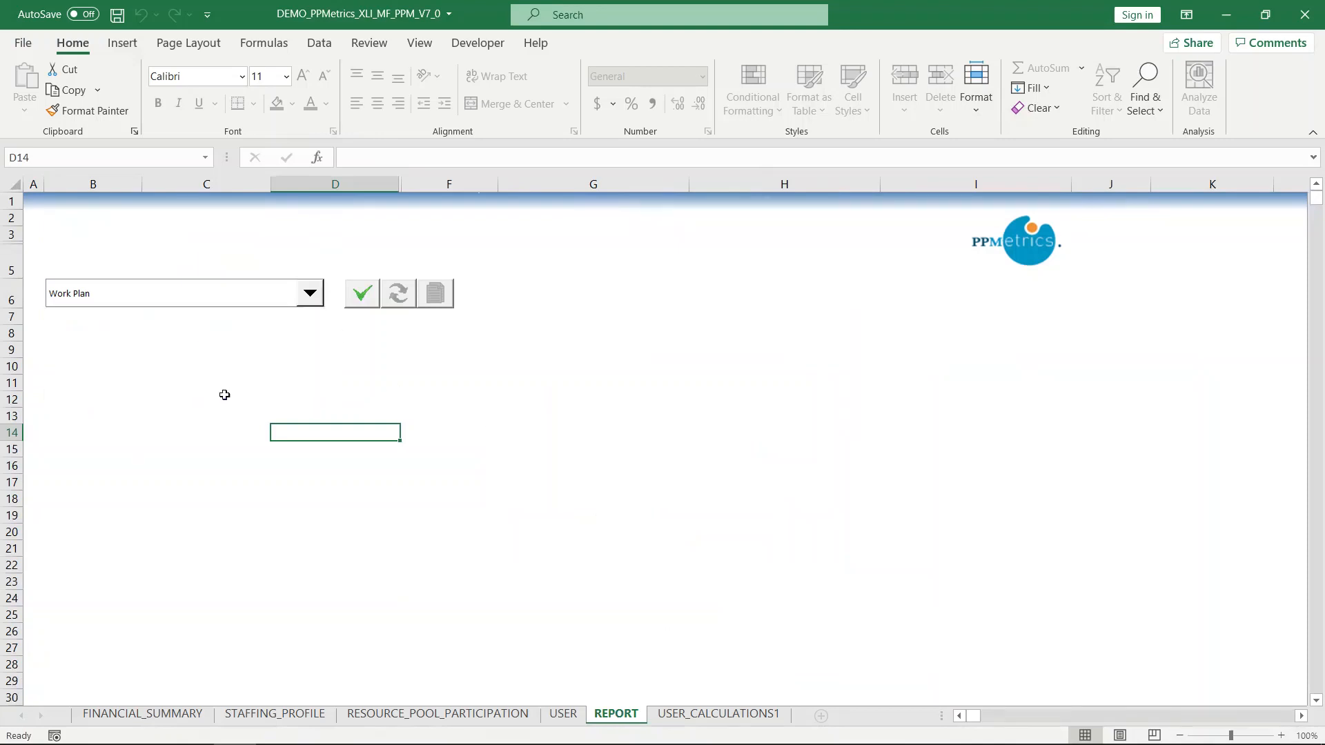
left_click(372, 302)
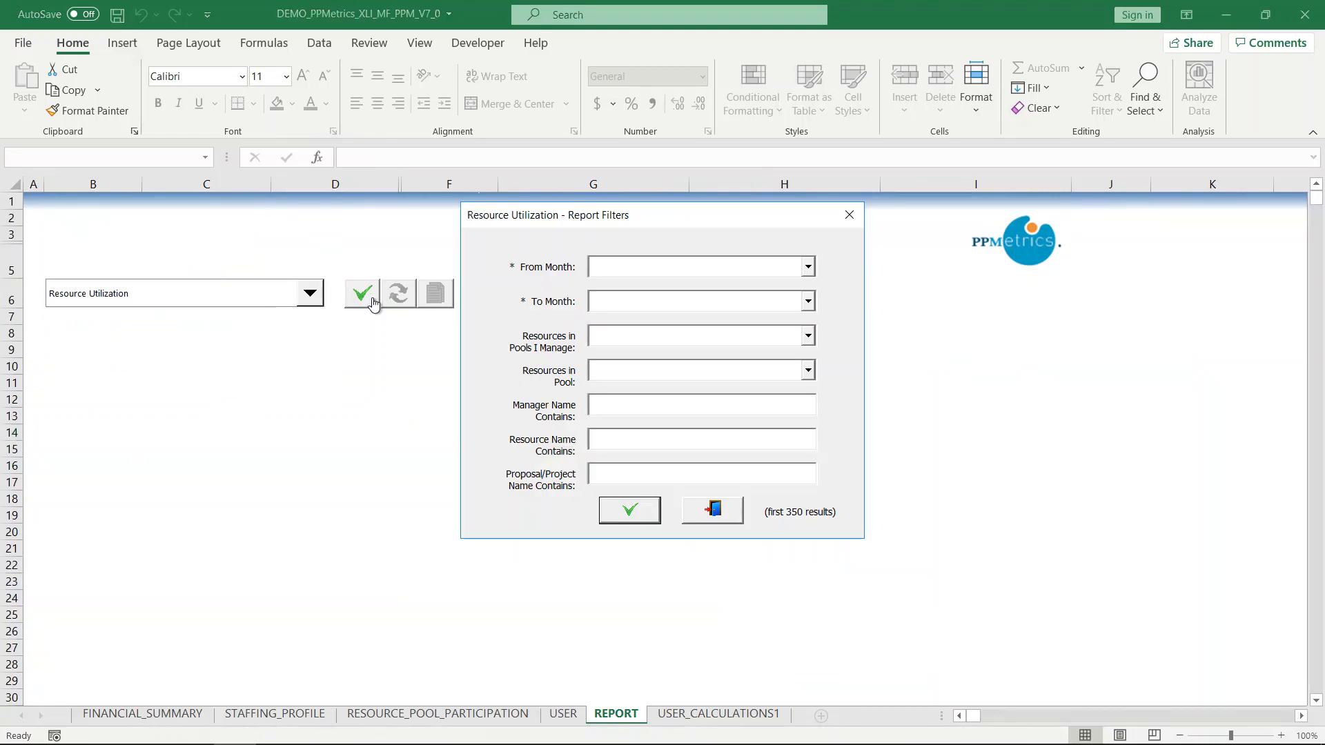
- Run the Resource Utilization report from 07-2021 to 12-2021 with Resources in Pools I Manage set to Y
left_click(808, 266)
left_click_drag(815, 304, 819, 322)
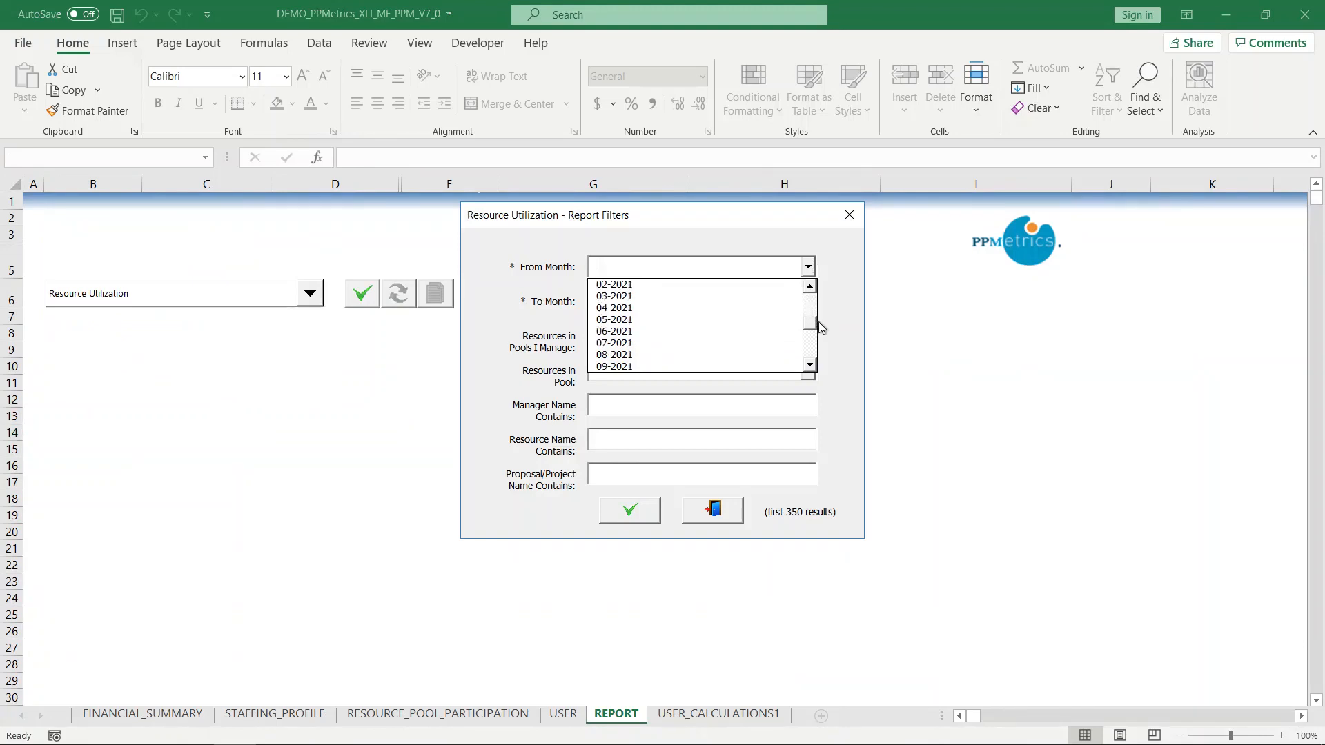
left_click(676, 343)
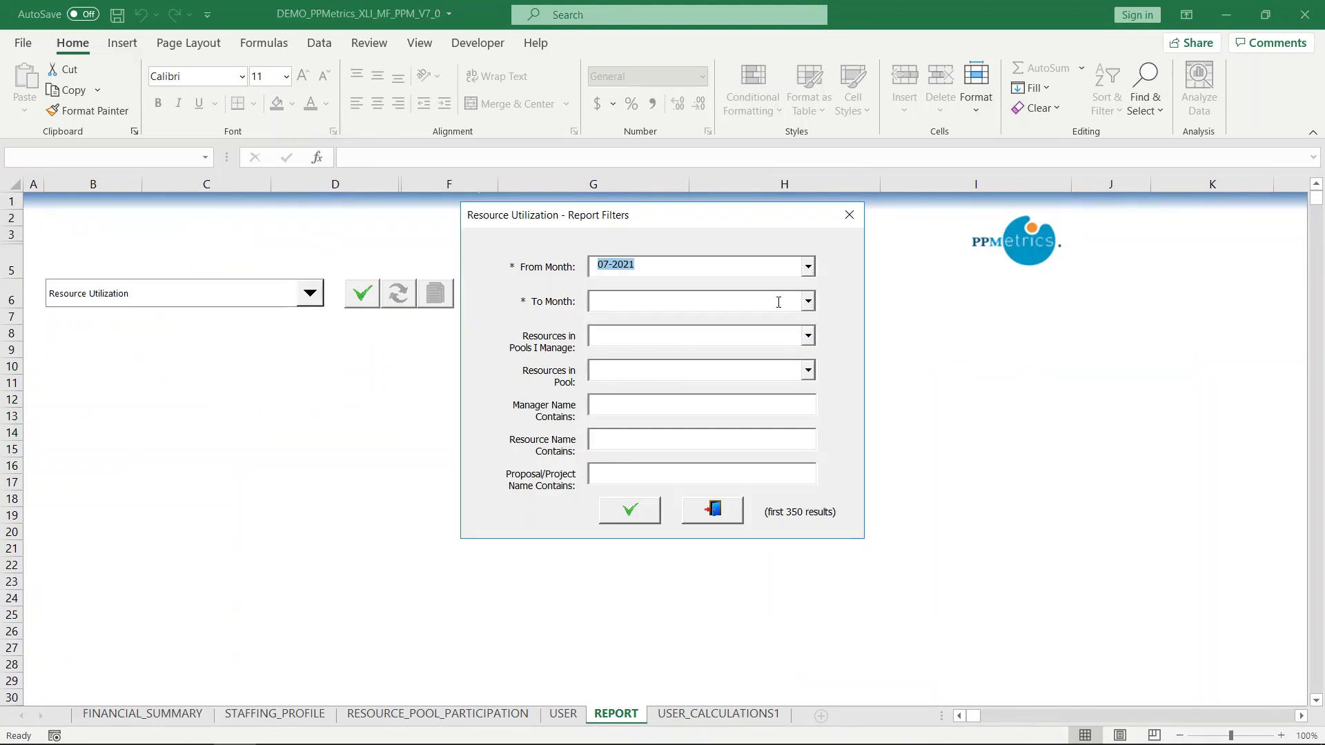
left_click(807, 302)
left_click(811, 374)
left_click(811, 374)
left_click(811, 375)
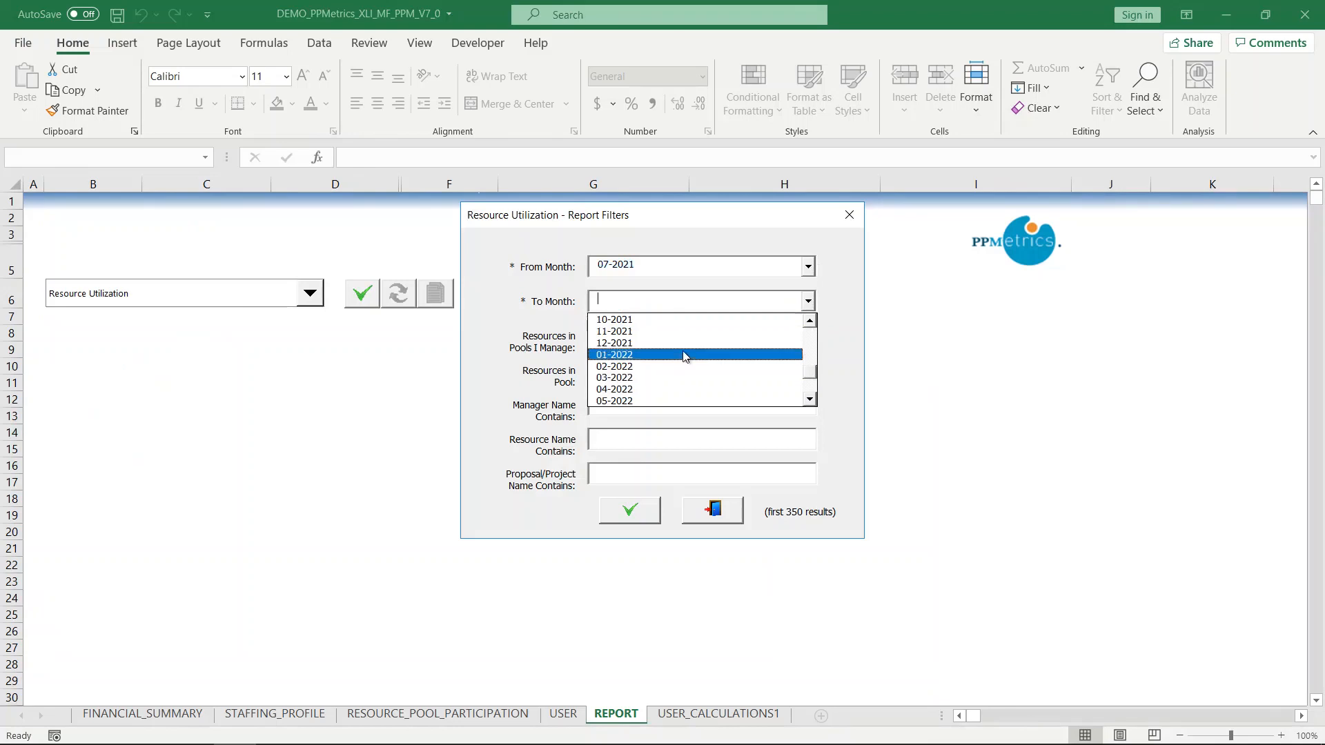
left_click(685, 345)
left_click(809, 334)
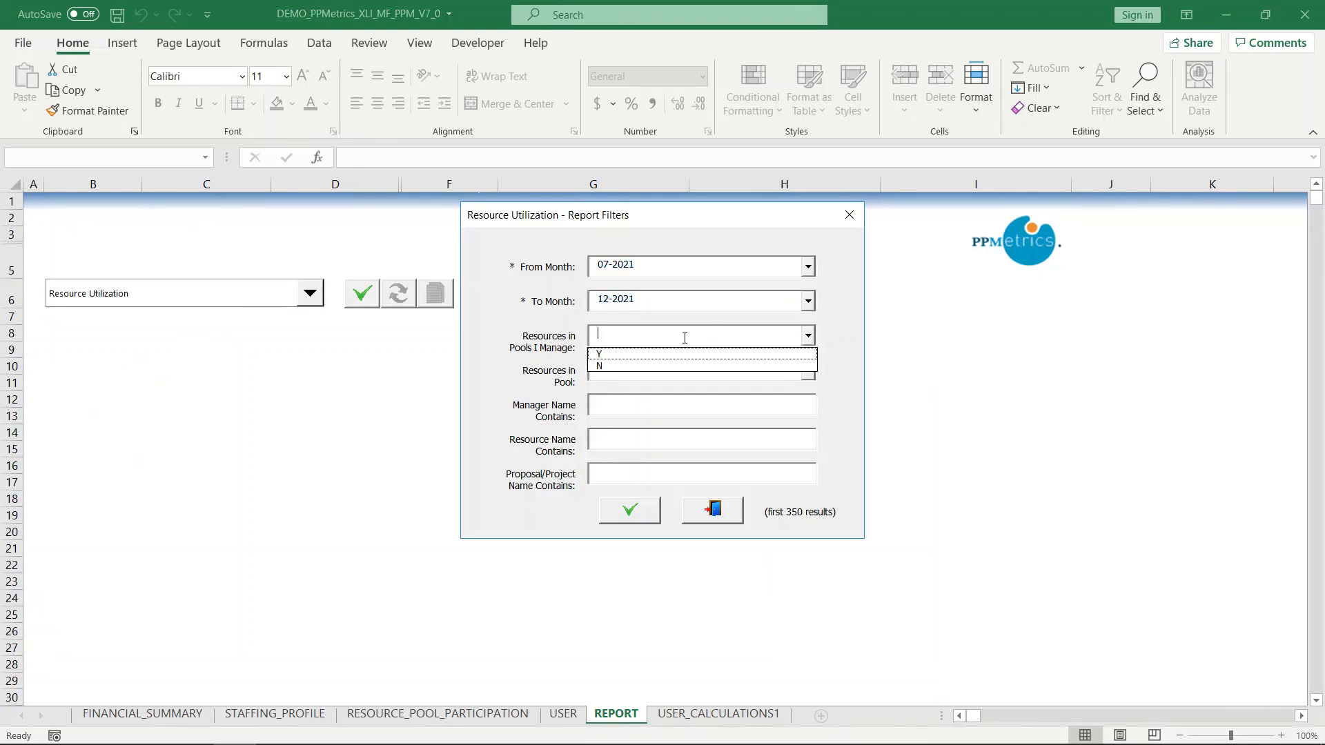
left_click(667, 354)
left_click(640, 517)
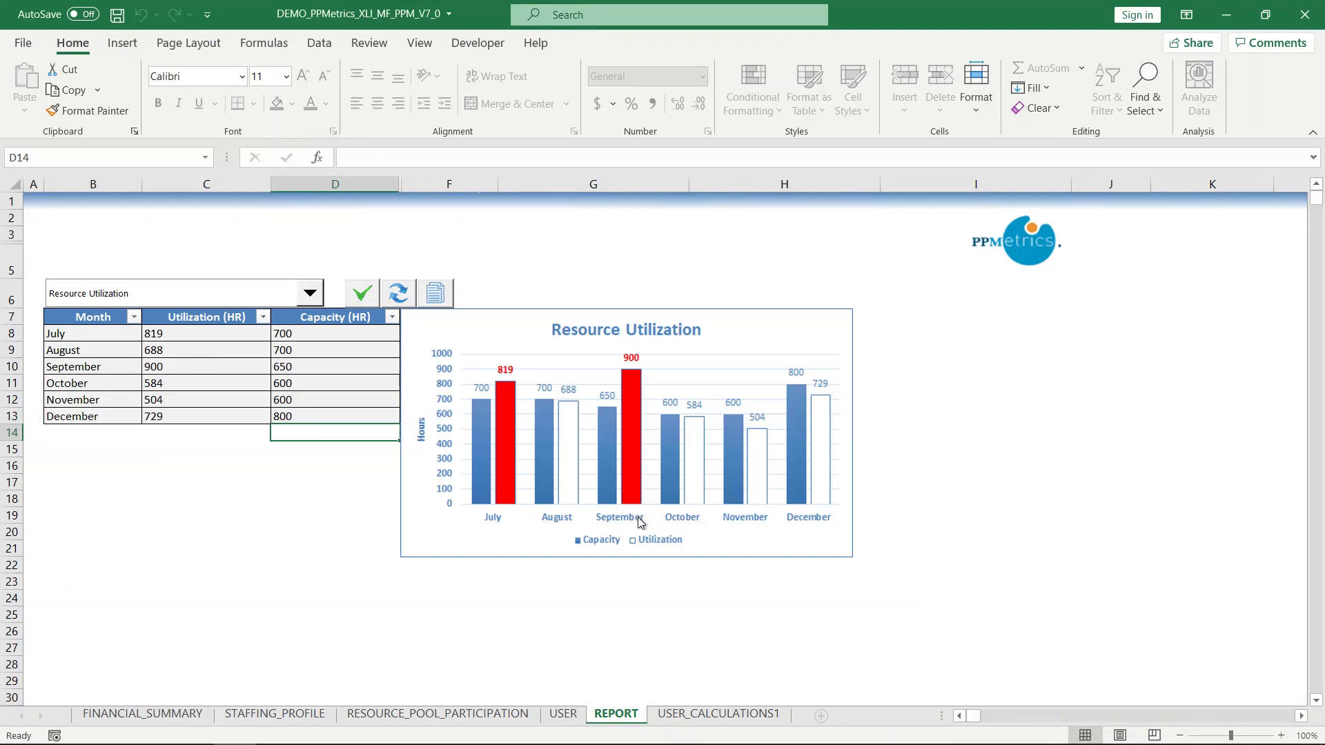
key("alt+Tab")
key("Right")
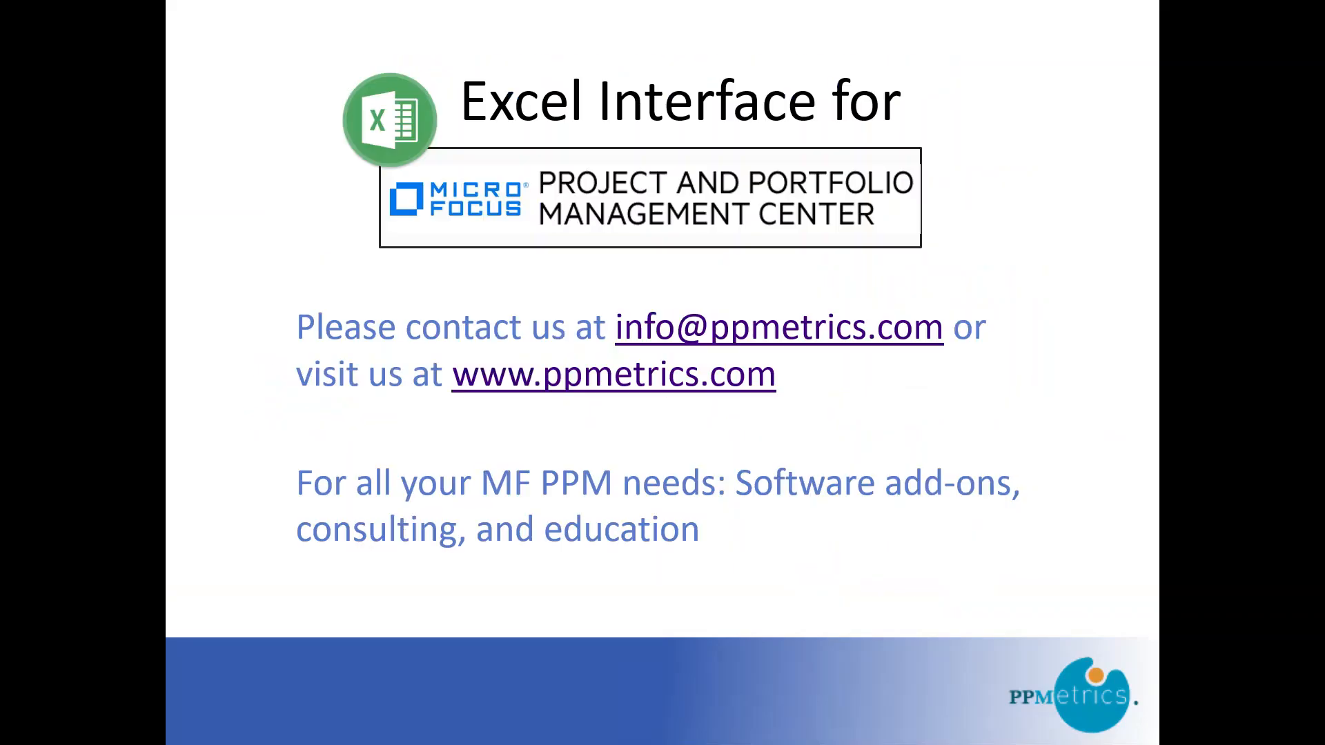